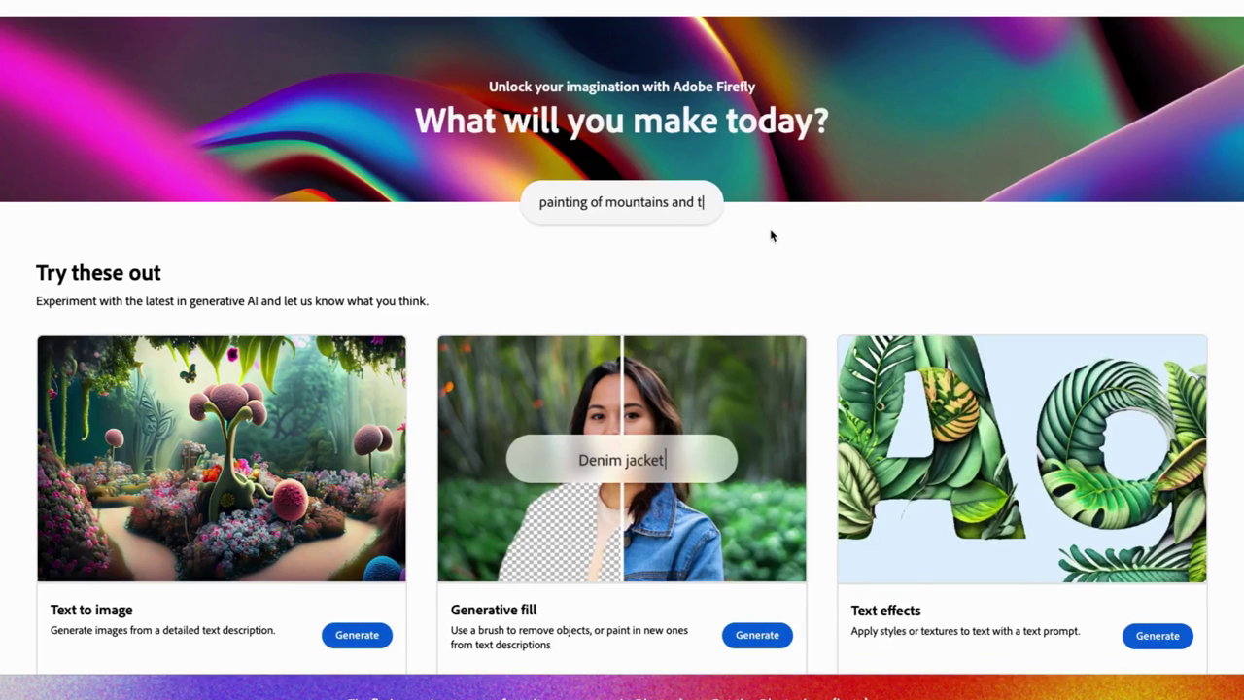
Step: Scroll down the Firefly page showing the deer photo and its 'Wet alley' prompt
{"action": "scroll", "coordinate": [581, 223], "scroll_direction": "down", "scroll_amount": 5}
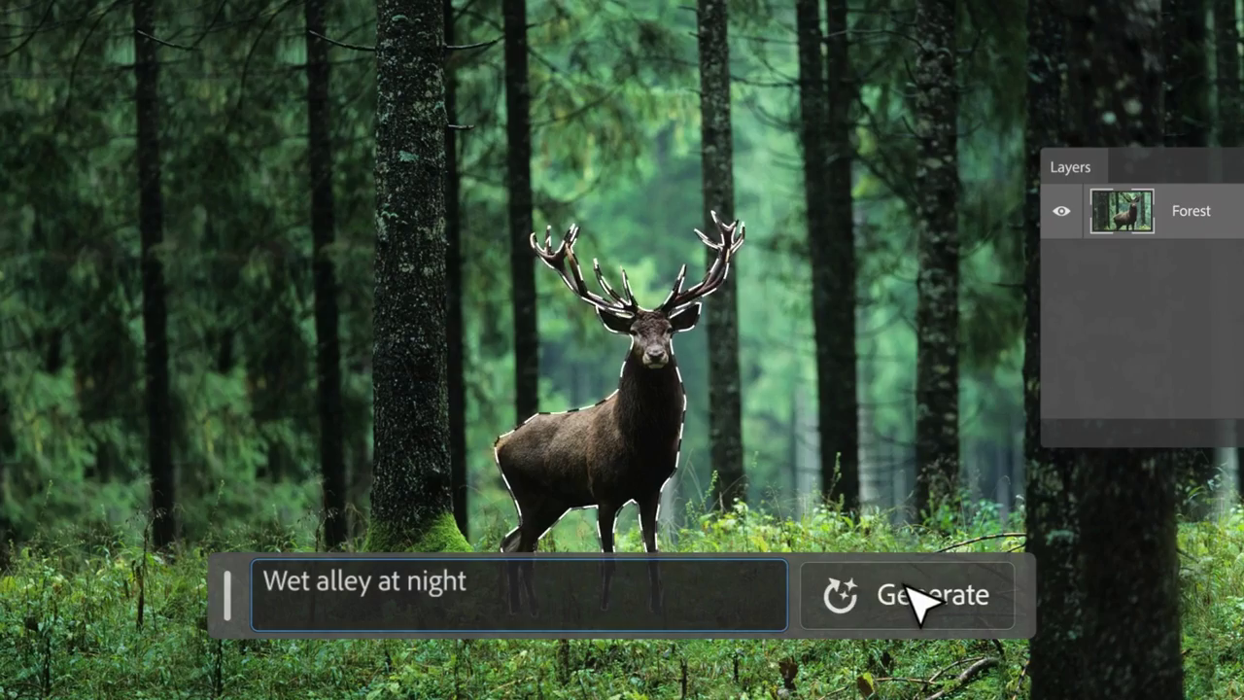
Step: Generate the night alley, then replace the left-wall lamp with a 'Red arrow sign'
{"action": "left_click", "coordinate": [1181, 574]}
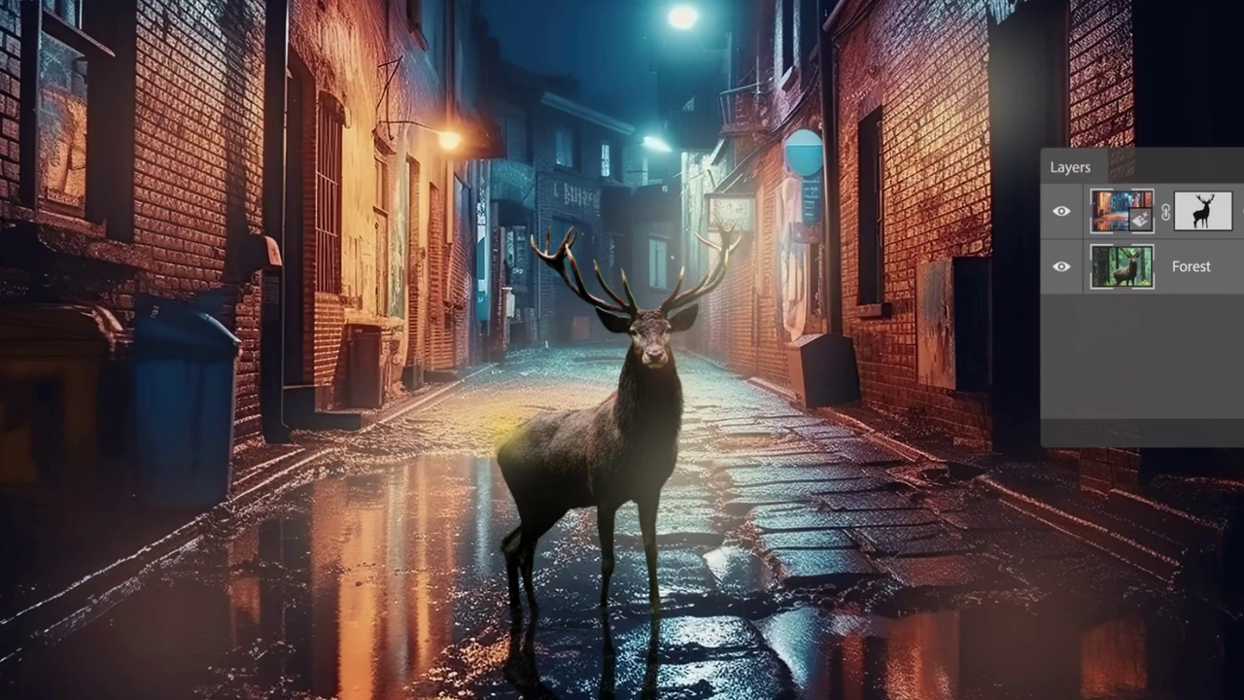
{"action": "mouse_move", "coordinate": [389, 116]}
{"action": "left_mouse_down"}
{"action": "mouse_move", "coordinate": [380, 22]}
{"action": "mouse_move", "coordinate": [402, 56]}
{"action": "mouse_move", "coordinate": [394, 88]}
{"action": "left_mouse_up"}
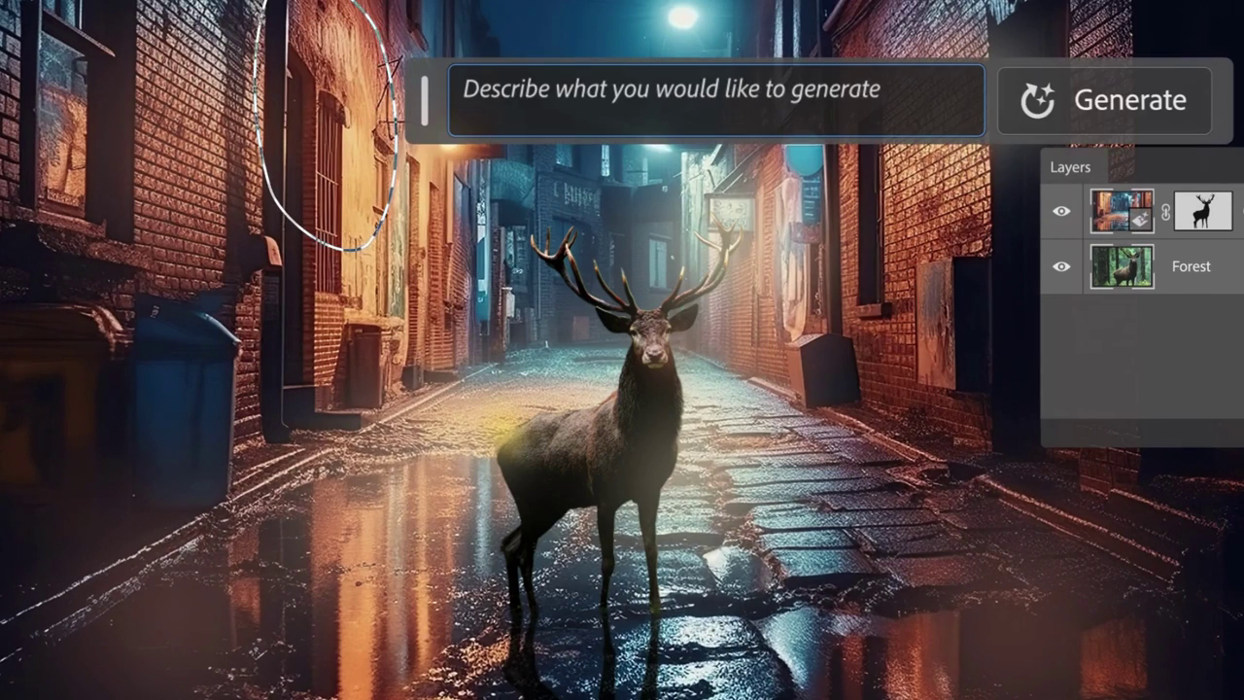
{"action": "type", "text": "Red arrow sign"}
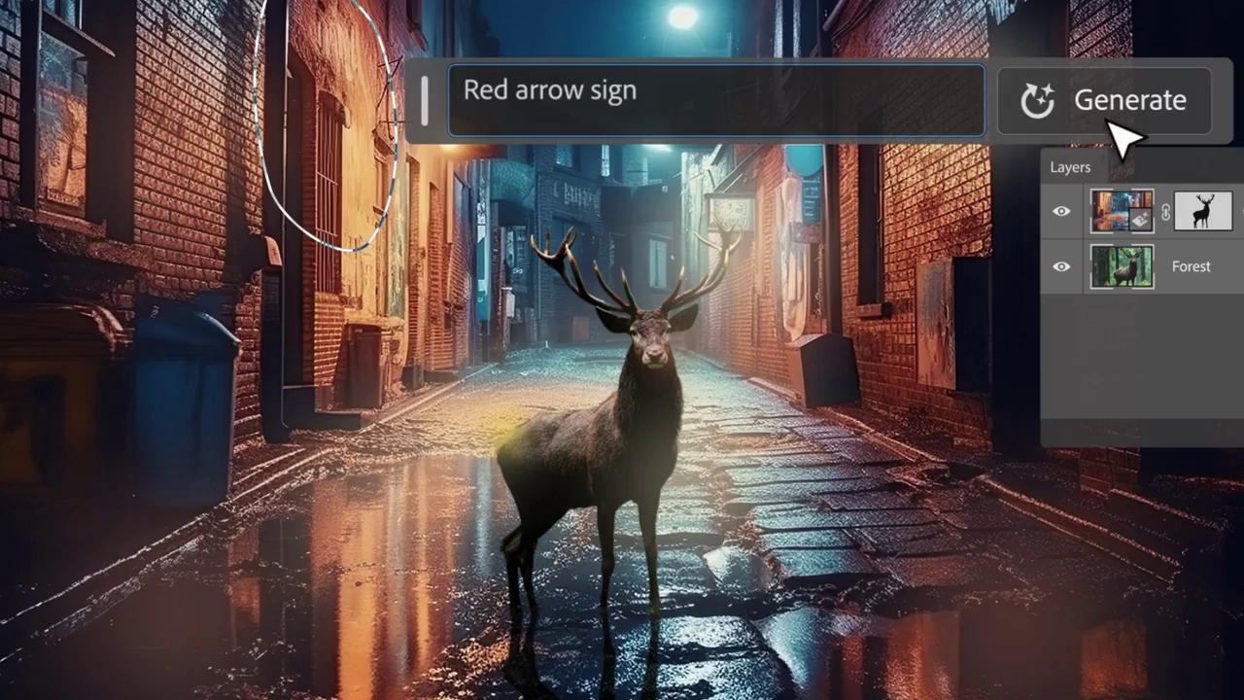
{"action": "left_click", "coordinate": [1107, 114]}
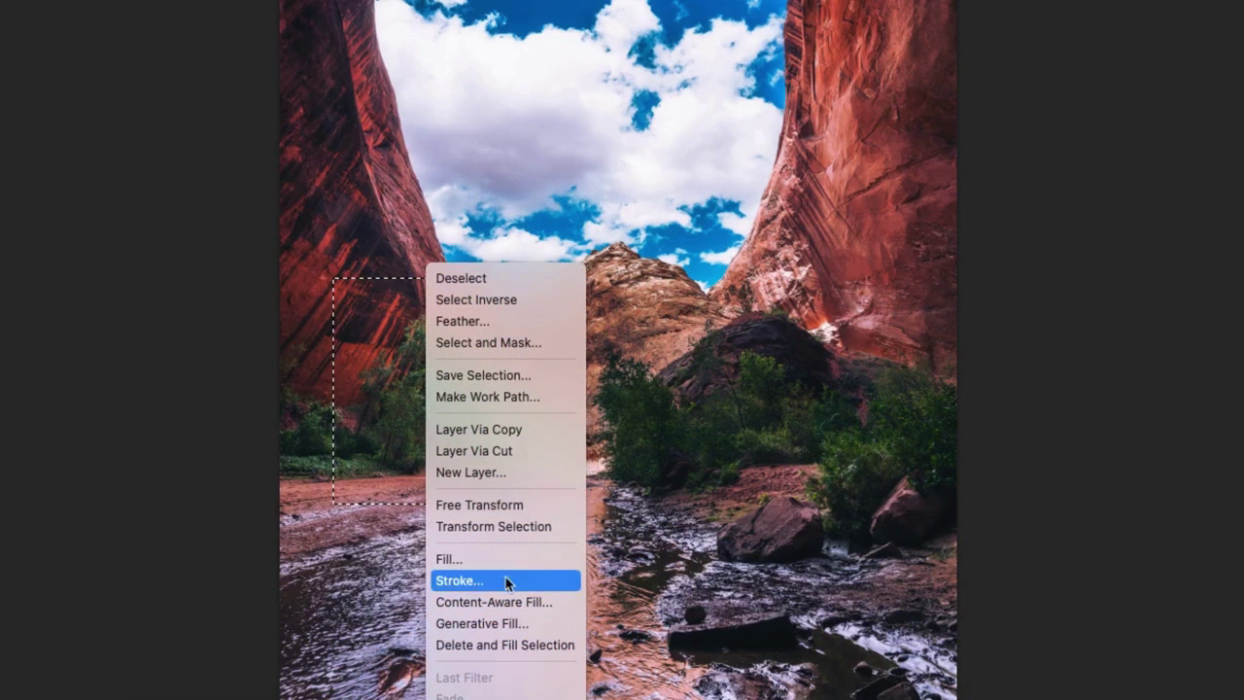
Step: Call up Generative Fill for the rectangle left of the hiker, then show the Edit menu
{"action": "left_click", "coordinate": [541, 624]}
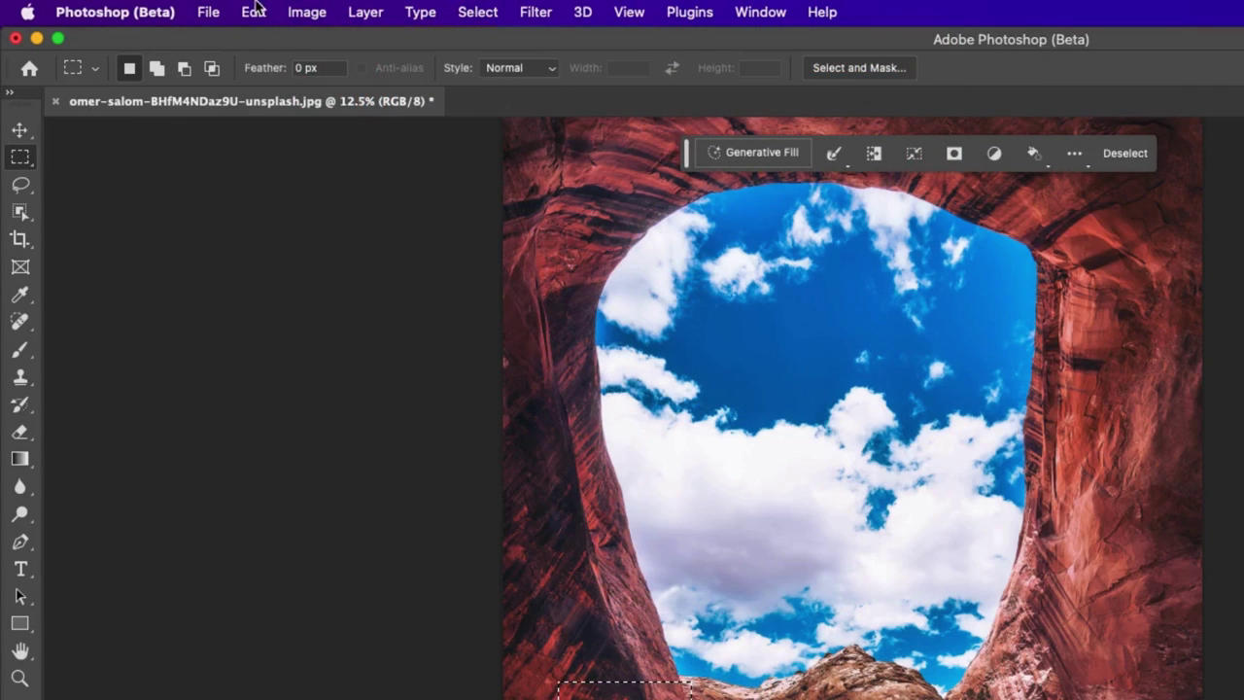
{"action": "left_click", "coordinate": [254, 12]}
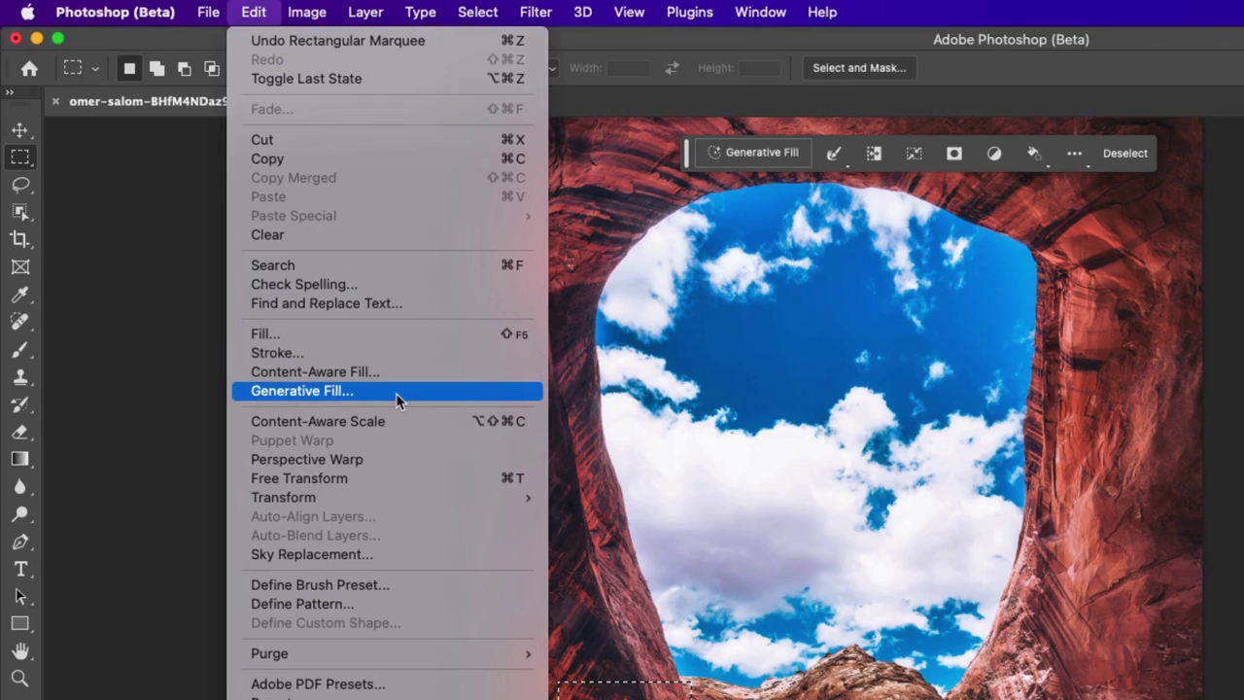
Step: Choose Edit > Generative Fill and enter the prompt 'cherry blossom tree'
{"action": "left_click", "coordinate": [301, 390]}
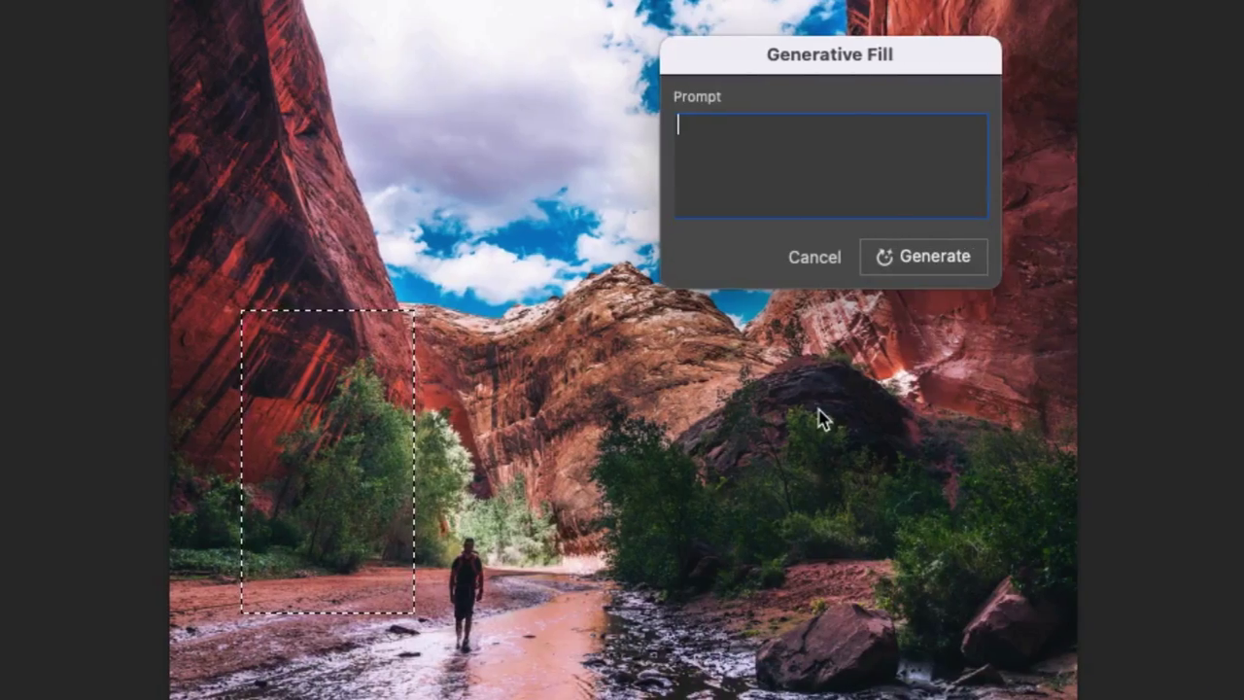
{"action": "type", "text": "cherry blossom tree"}
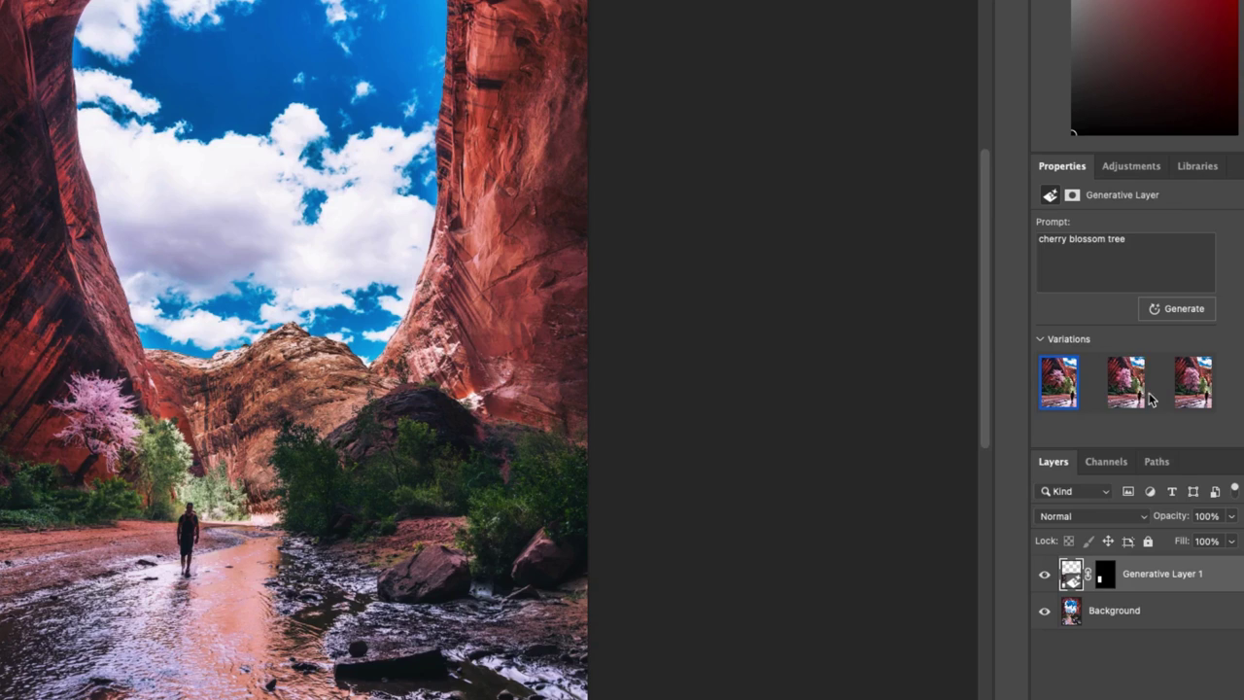
Step: Compare all three cherry blossom variations and keep the second, larger tree
{"action": "left_click", "coordinate": [1142, 388]}
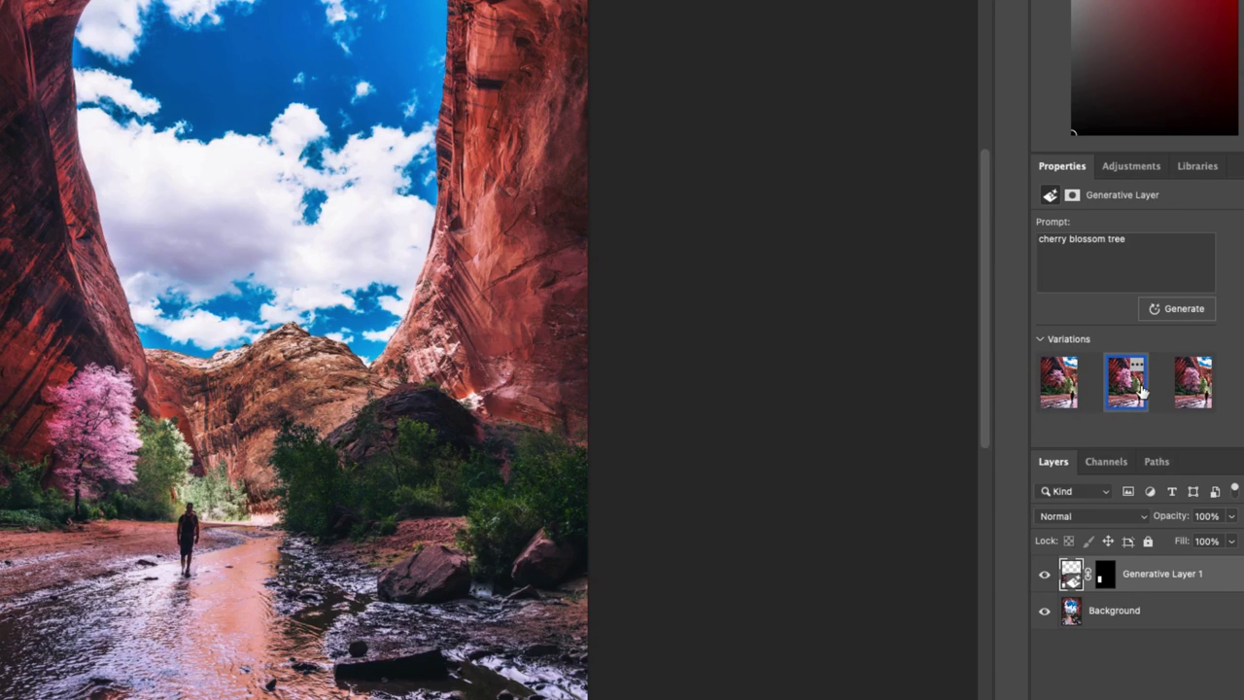
{"action": "left_click", "coordinate": [1207, 388]}
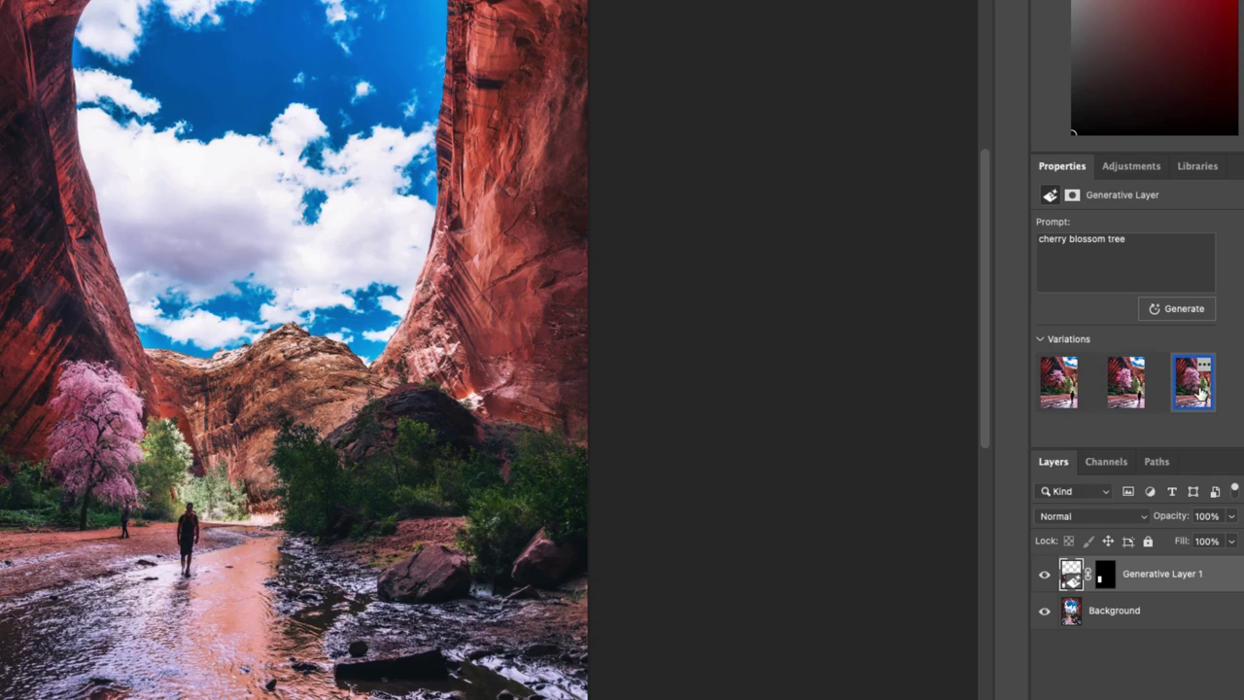
{"action": "left_click", "coordinate": [1127, 388]}
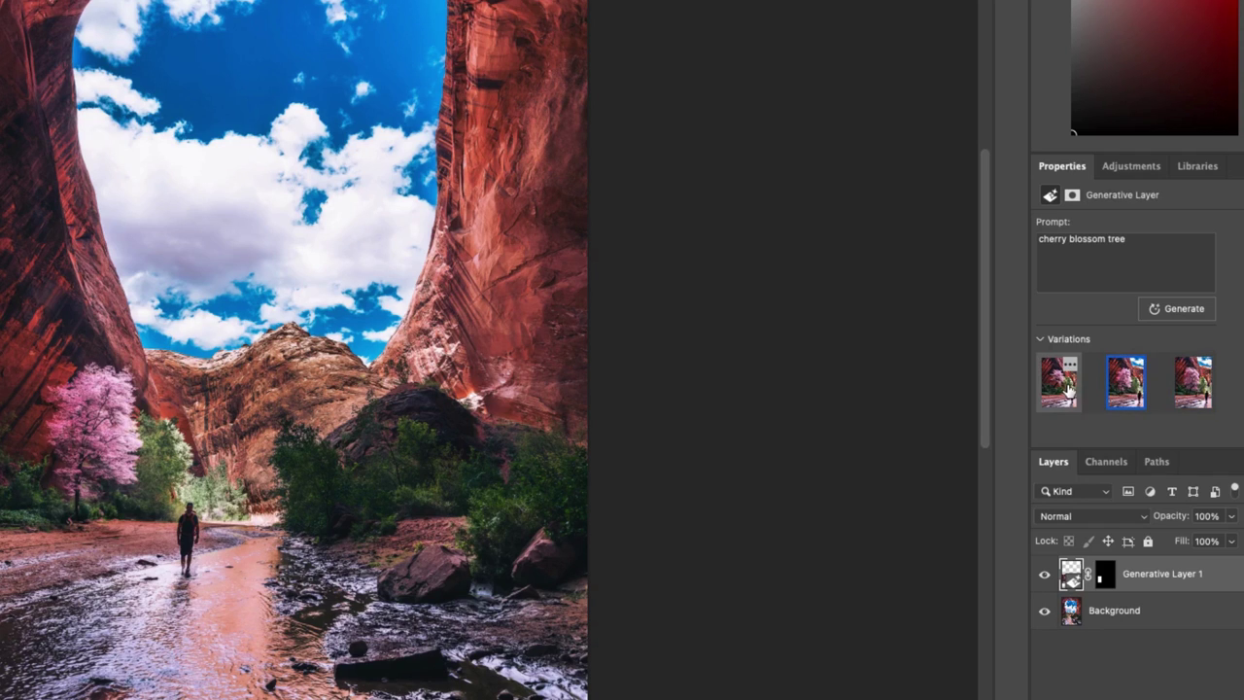
{"action": "left_click", "coordinate": [1069, 388]}
{"action": "left_click", "coordinate": [1127, 388]}
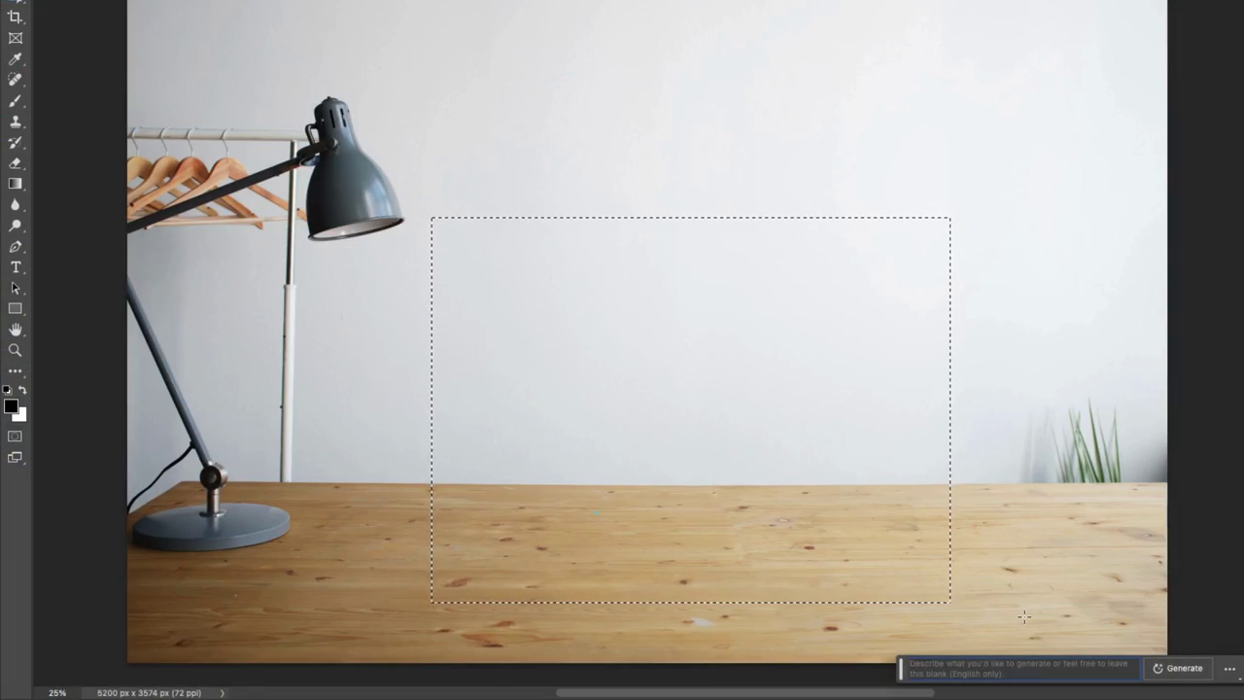
Step: Generate an open laptop on the desk and a pencil holder to its right
{"action": "type", "text": "open"}
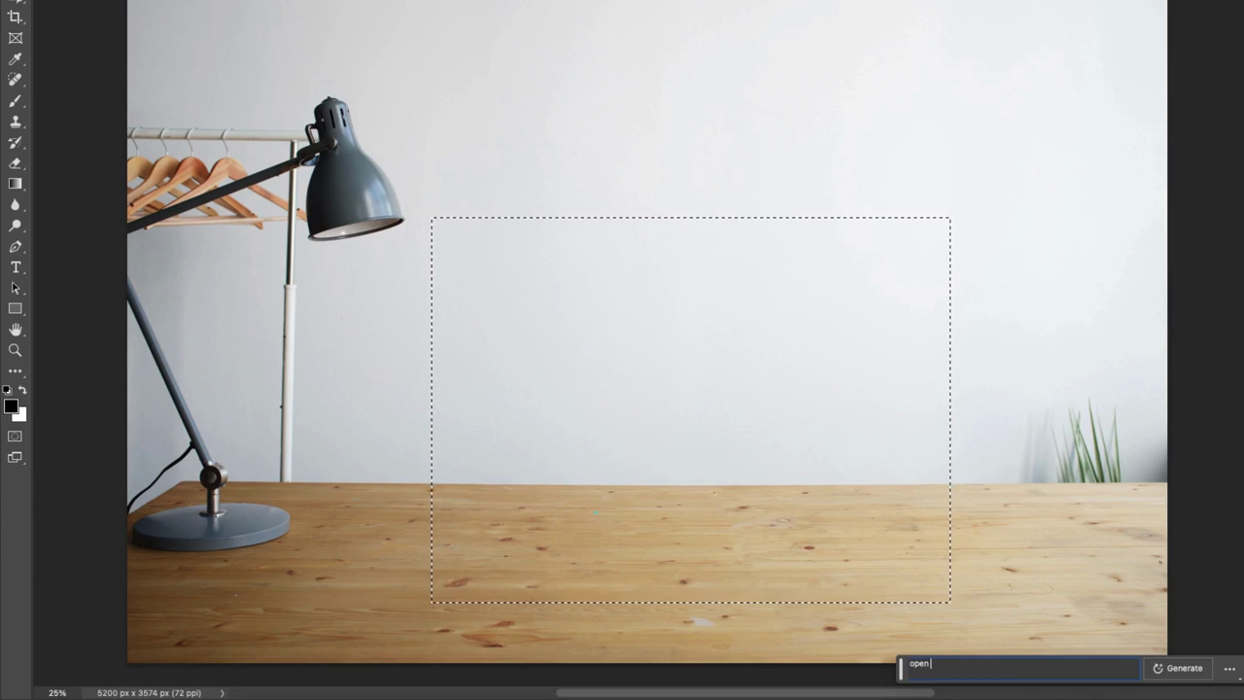
{"action": "type", "text": " laptop sitting on the desk"}
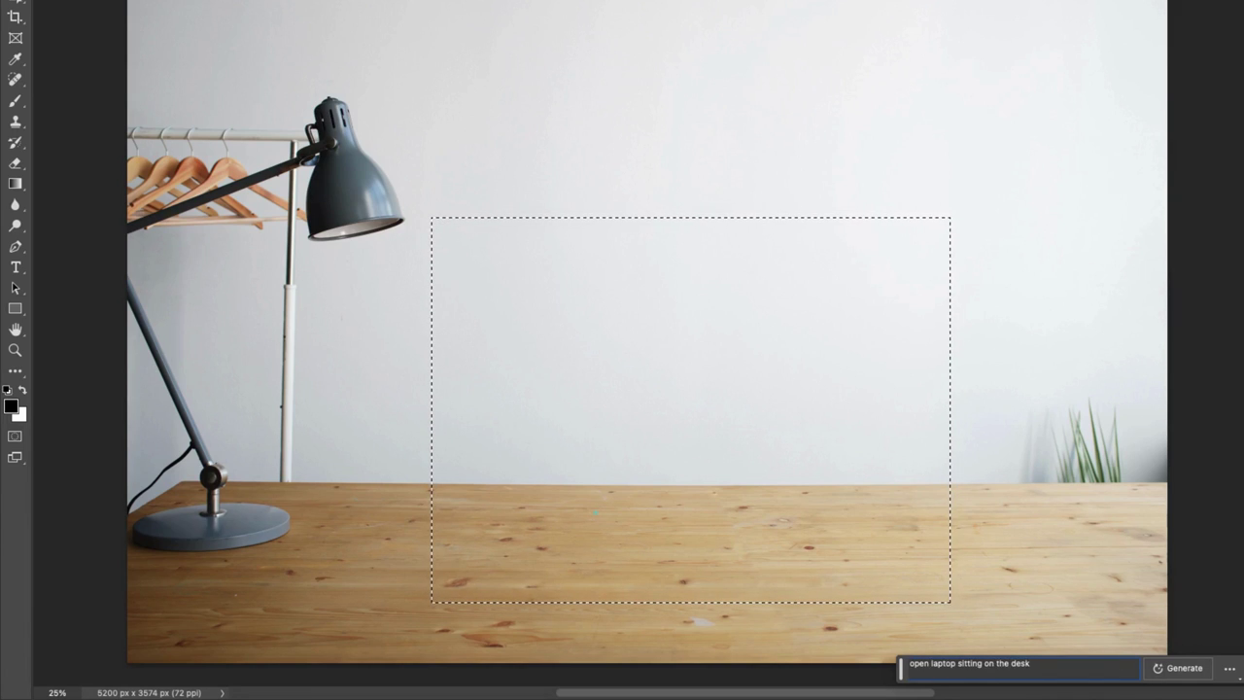
{"action": "key", "text": "Return"}
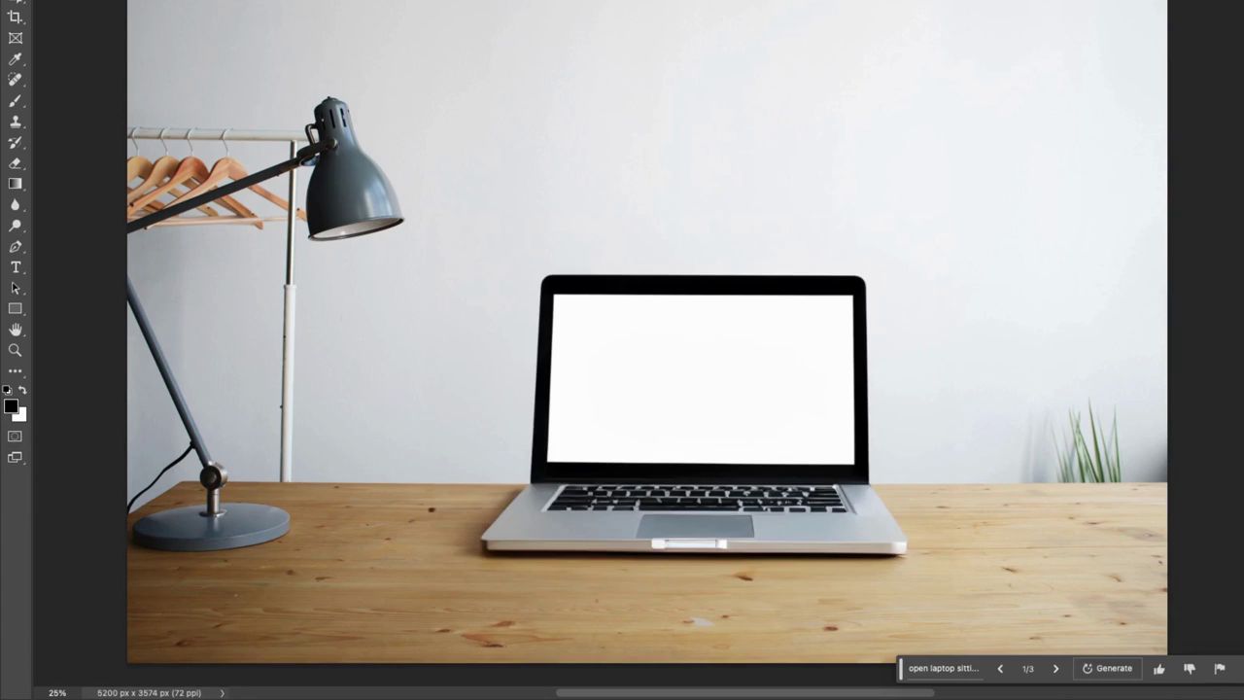
{"action": "left_click_drag", "start_coordinate": [954, 338], "coordinate": [1069, 554]}
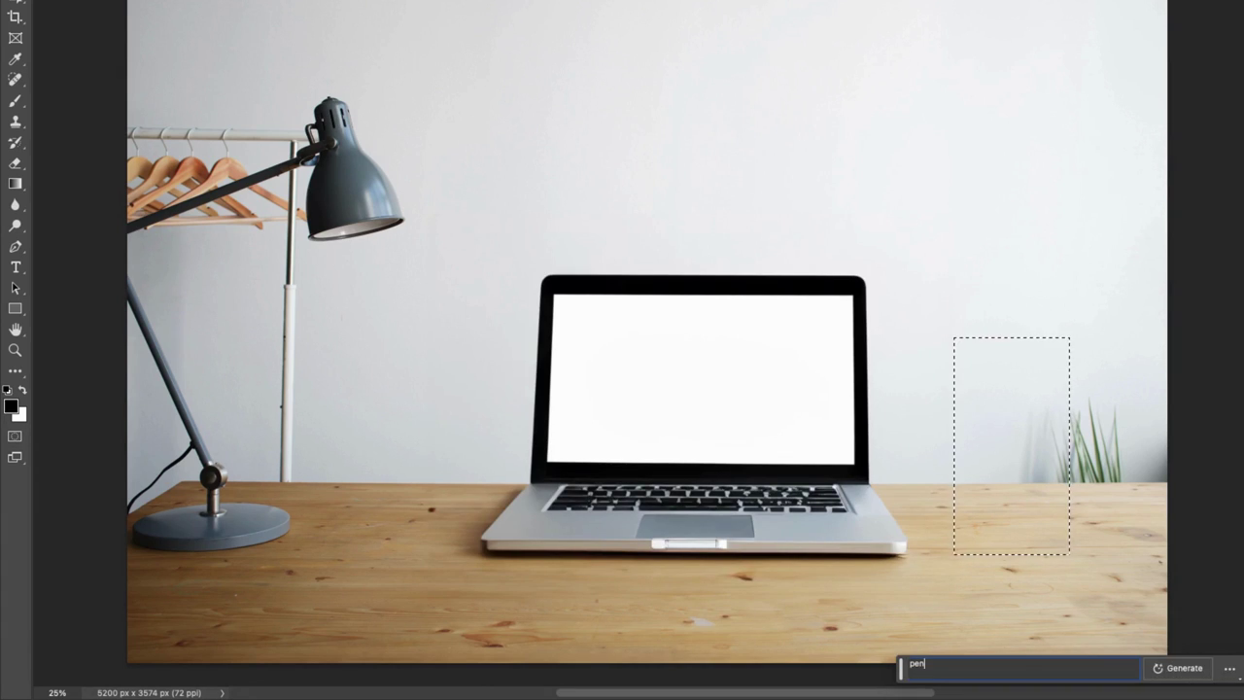
{"action": "type", "text": "pencil holder on desk"}
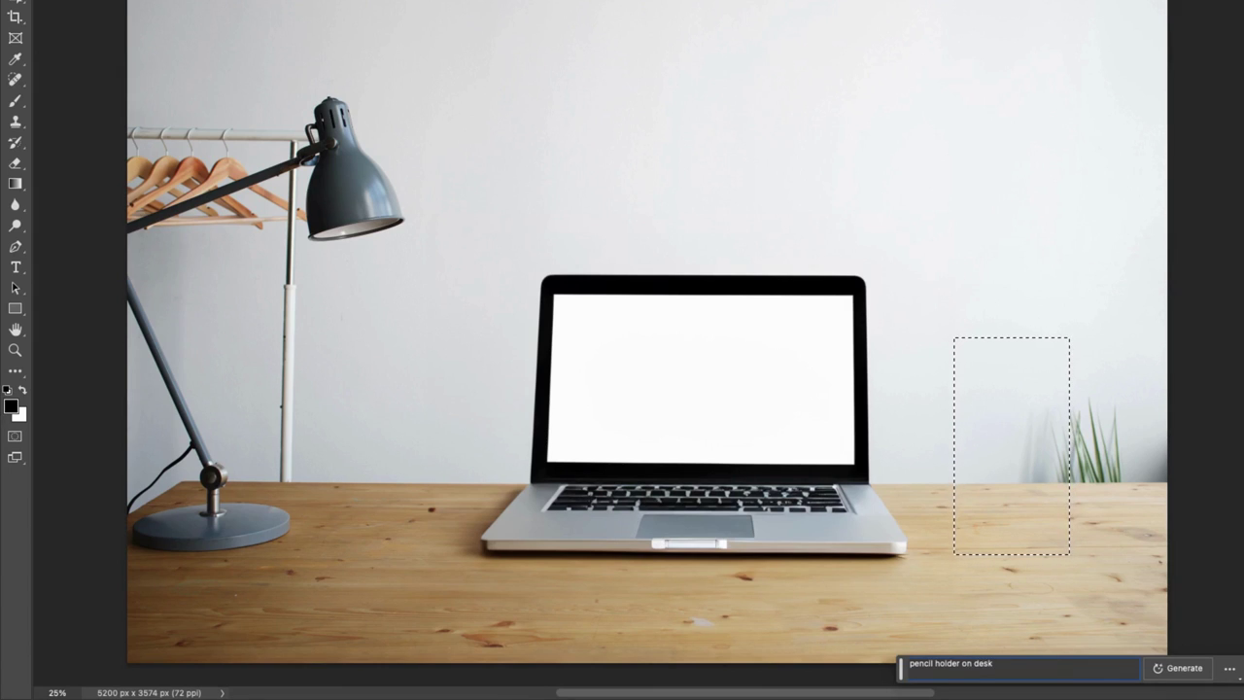
{"action": "key", "text": "Return"}
Step: Fill the empty wall above the laptop with 'modern artwork on wall'
{"action": "left_click_drag", "start_coordinate": [456, 0], "coordinate": [972, 159]}
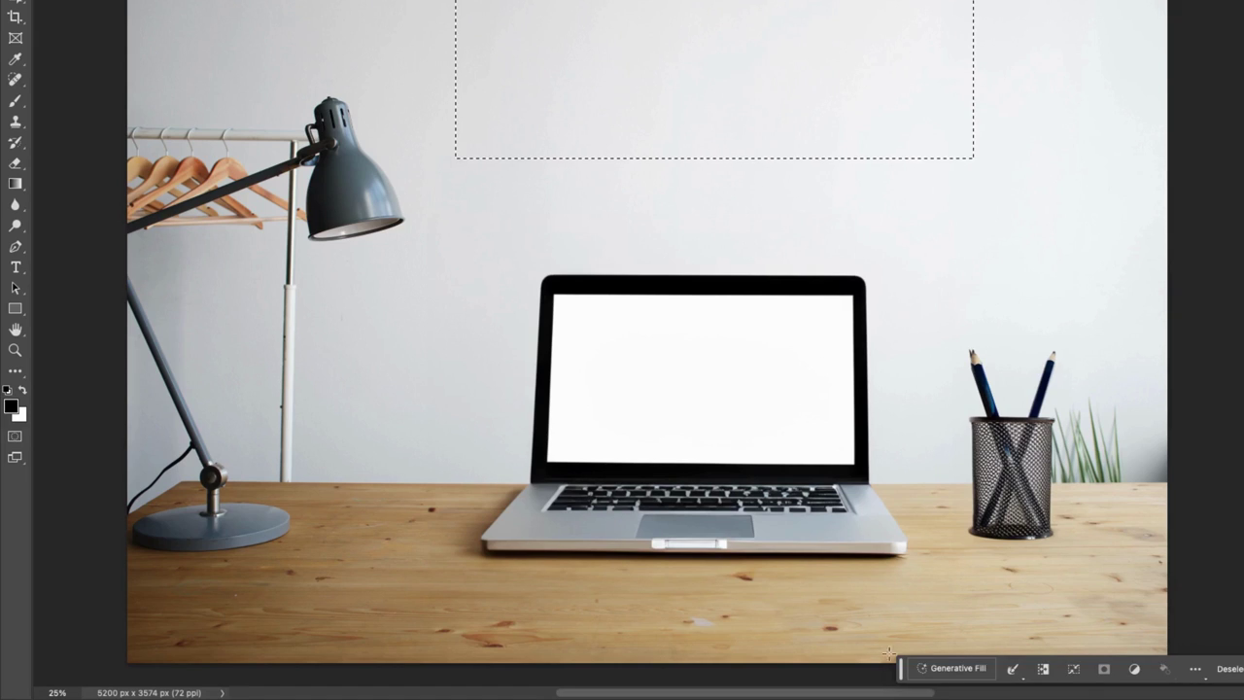
{"action": "left_click", "coordinate": [952, 667]}
{"action": "type", "text": "modern ar"}
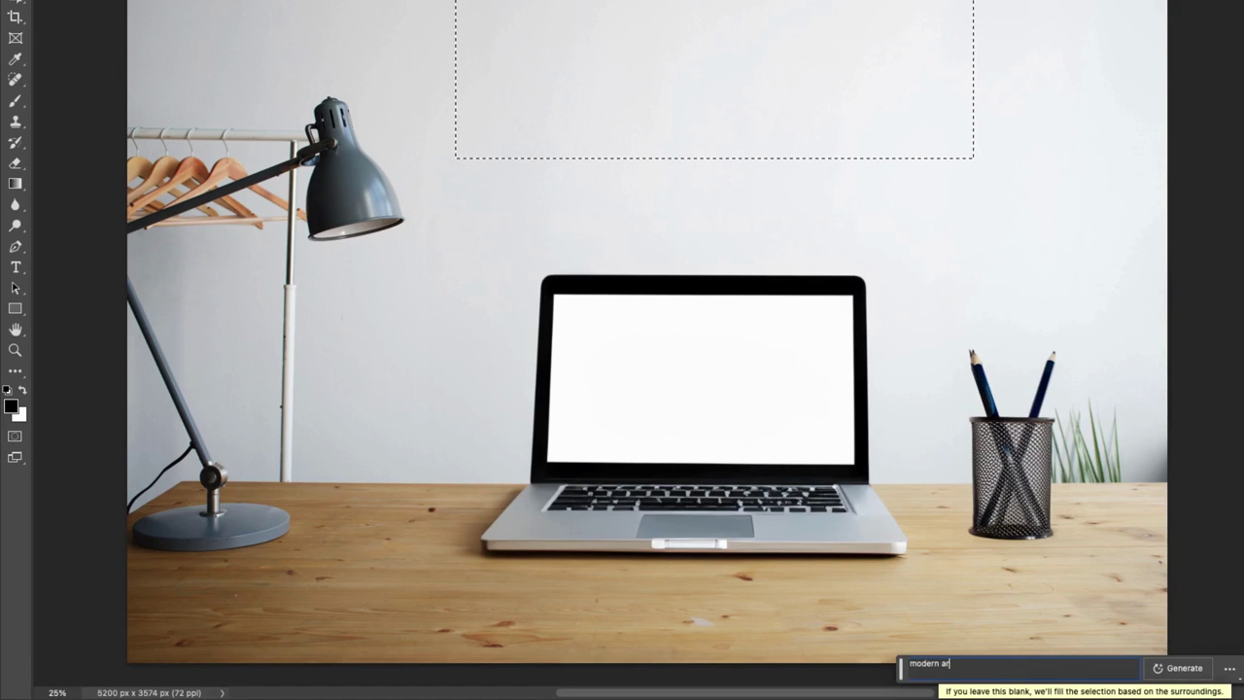
{"action": "type", "text": "twork on wall"}
{"action": "key", "text": "Return"}
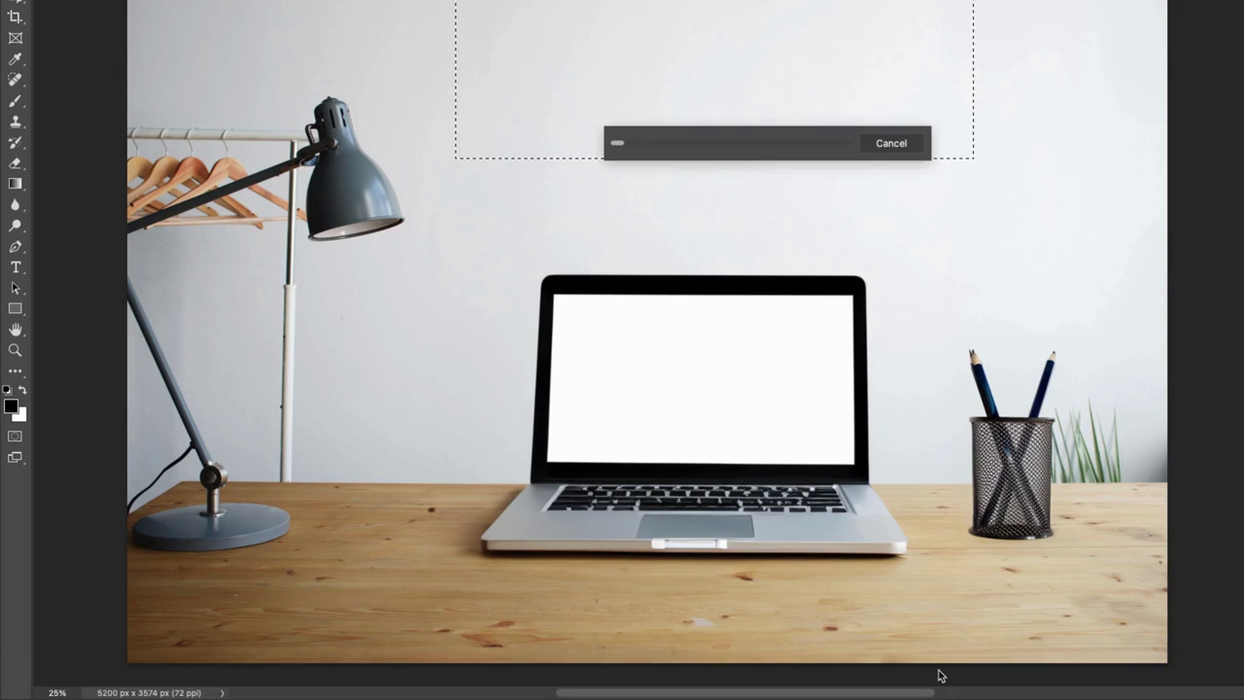
Step: Add a mobile phone lying on the desk left of the laptop
{"action": "left_click_drag", "start_coordinate": [318, 508], "coordinate": [430, 645]}
{"action": "left_click", "coordinate": [954, 669]}
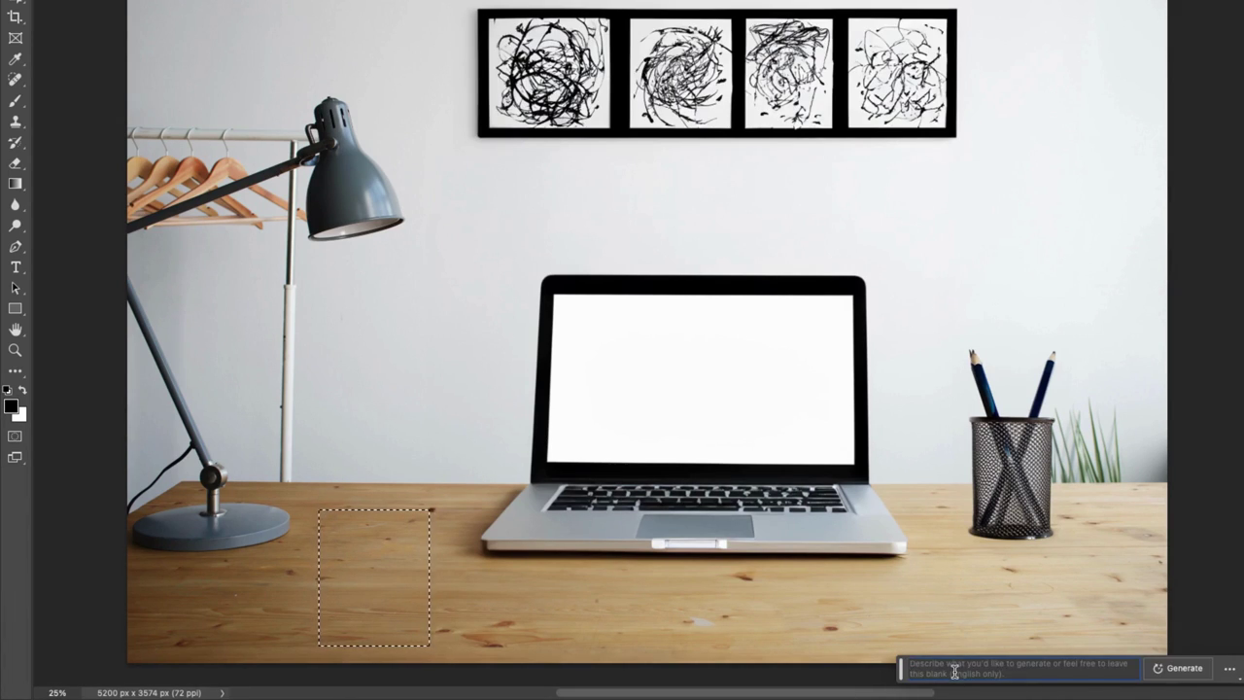
{"action": "type", "text": "mobile phone layin"}
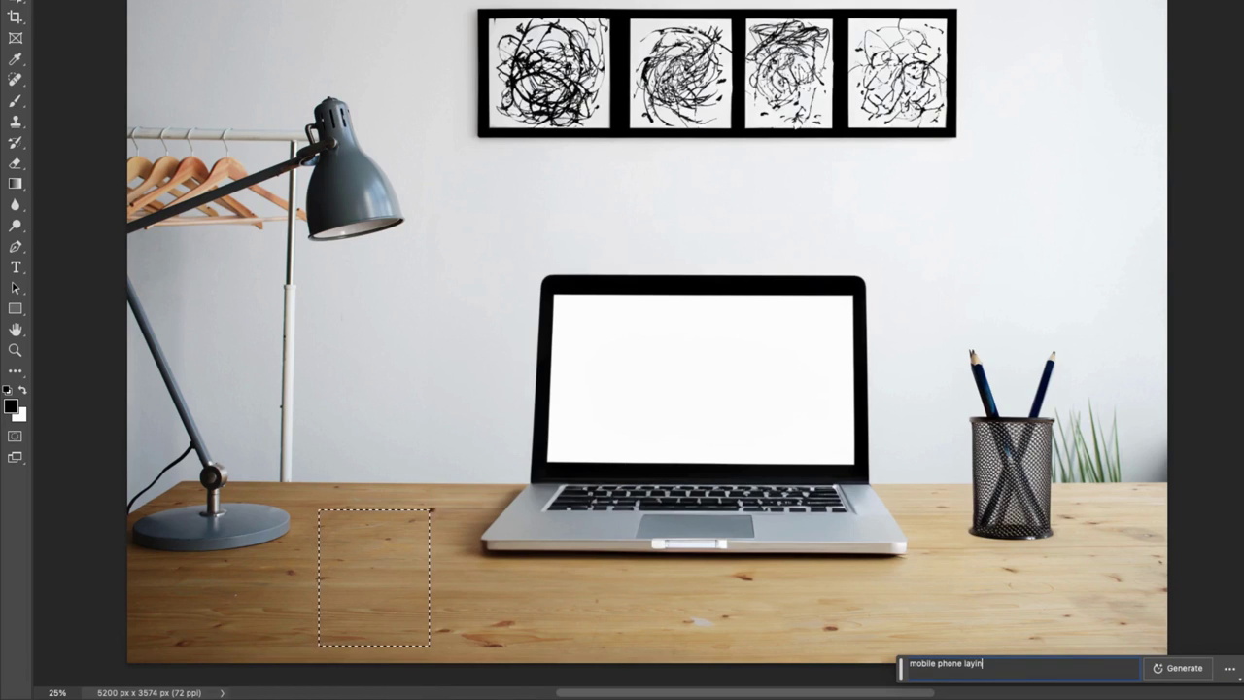
{"action": "type", "text": "g on desk"}
{"action": "key", "text": "Return"}
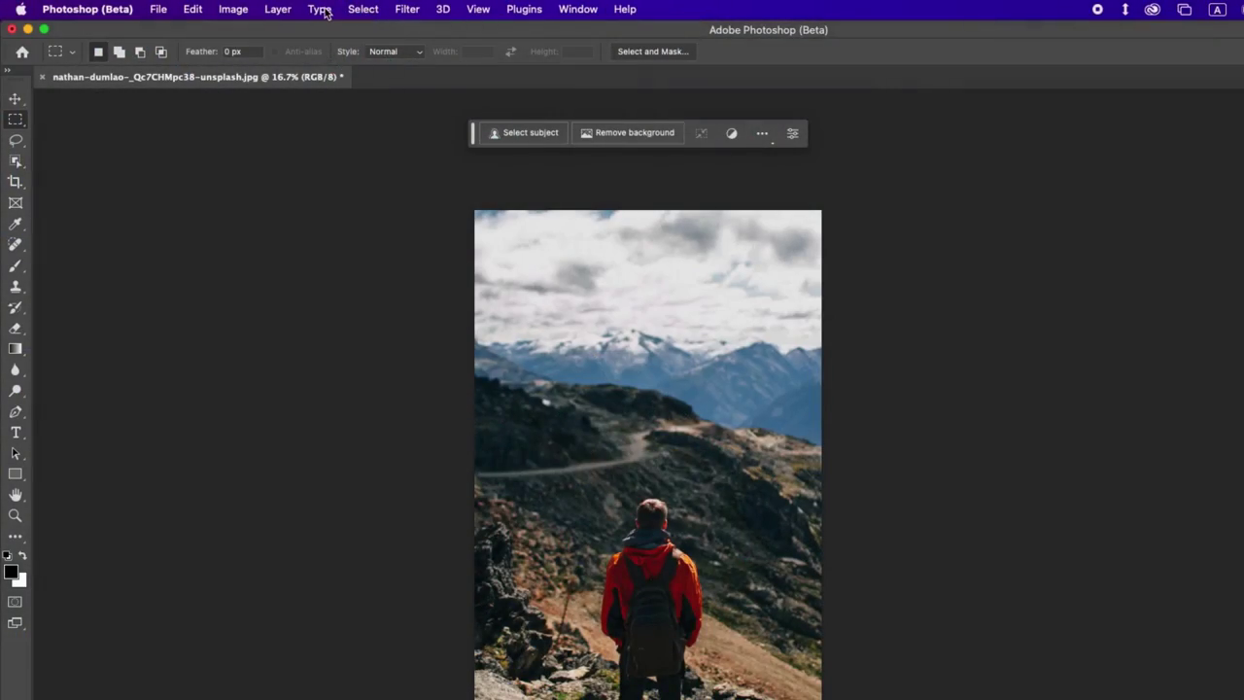
Step: Select the hiker as the subject and invert the selection to the background
{"action": "left_click", "coordinate": [364, 10]}
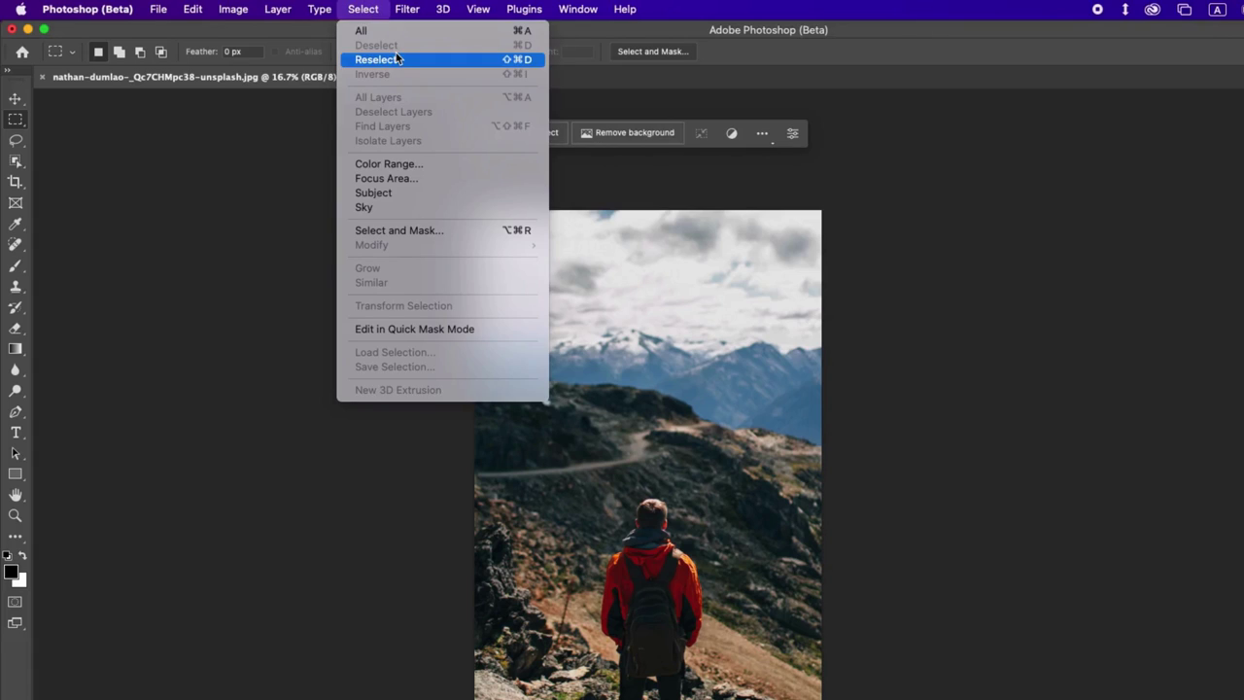
{"action": "left_click", "coordinate": [399, 195]}
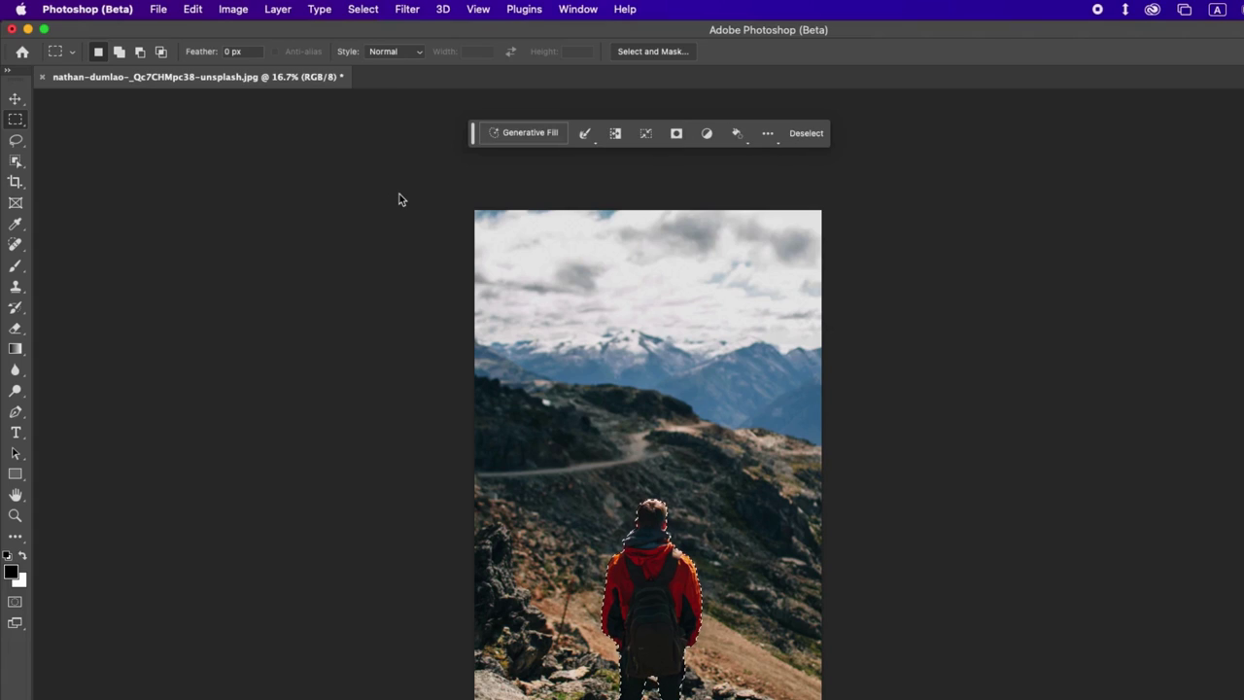
{"action": "left_click", "coordinate": [361, 9]}
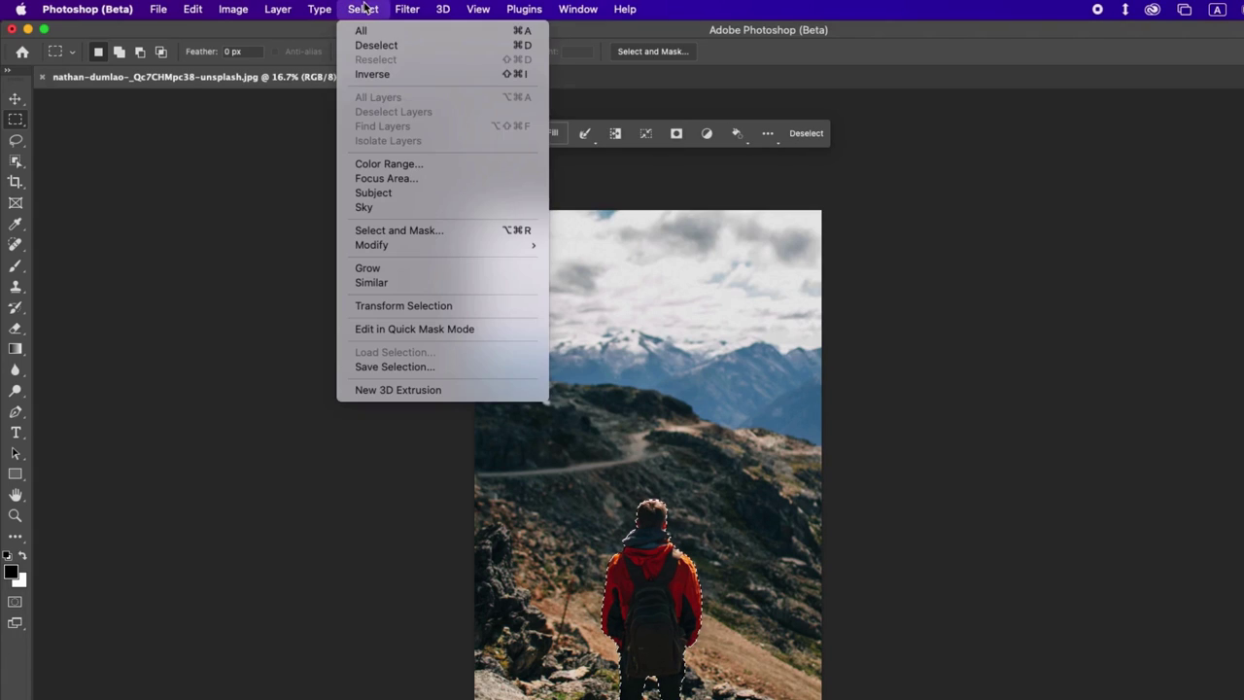
{"action": "left_click", "coordinate": [421, 75]}
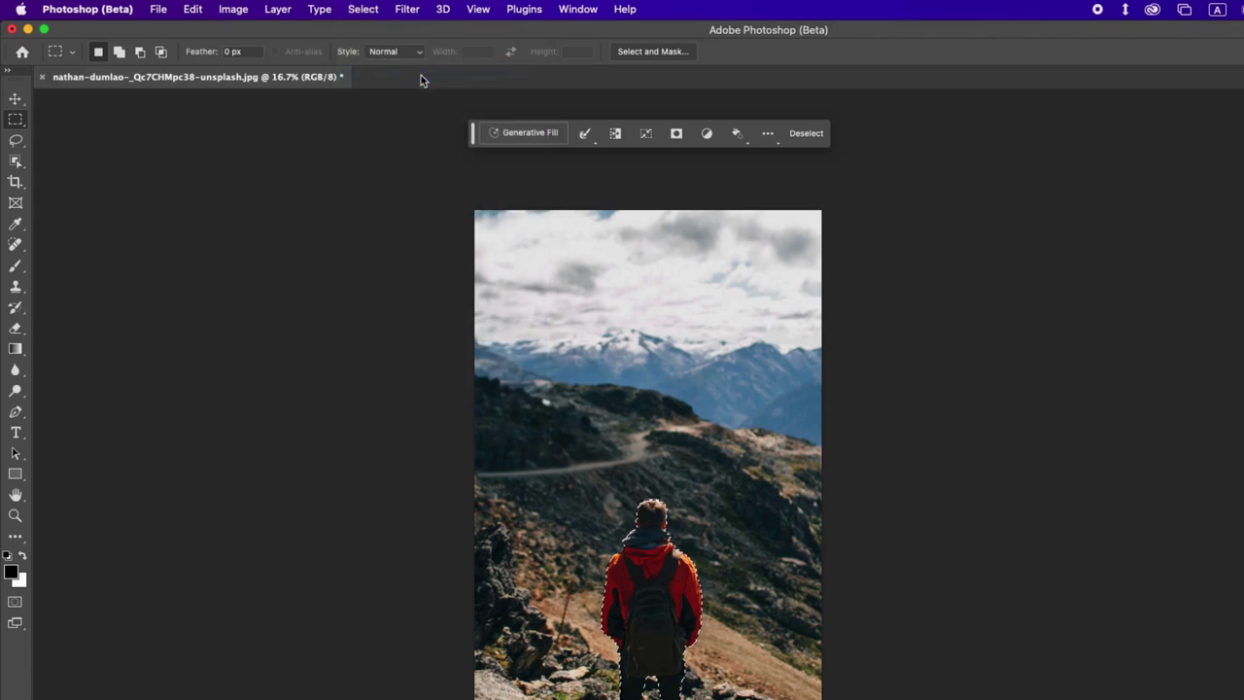
Step: Generate a 'desert oasis' in the background around the hiker
{"action": "left_click", "coordinate": [531, 133]}
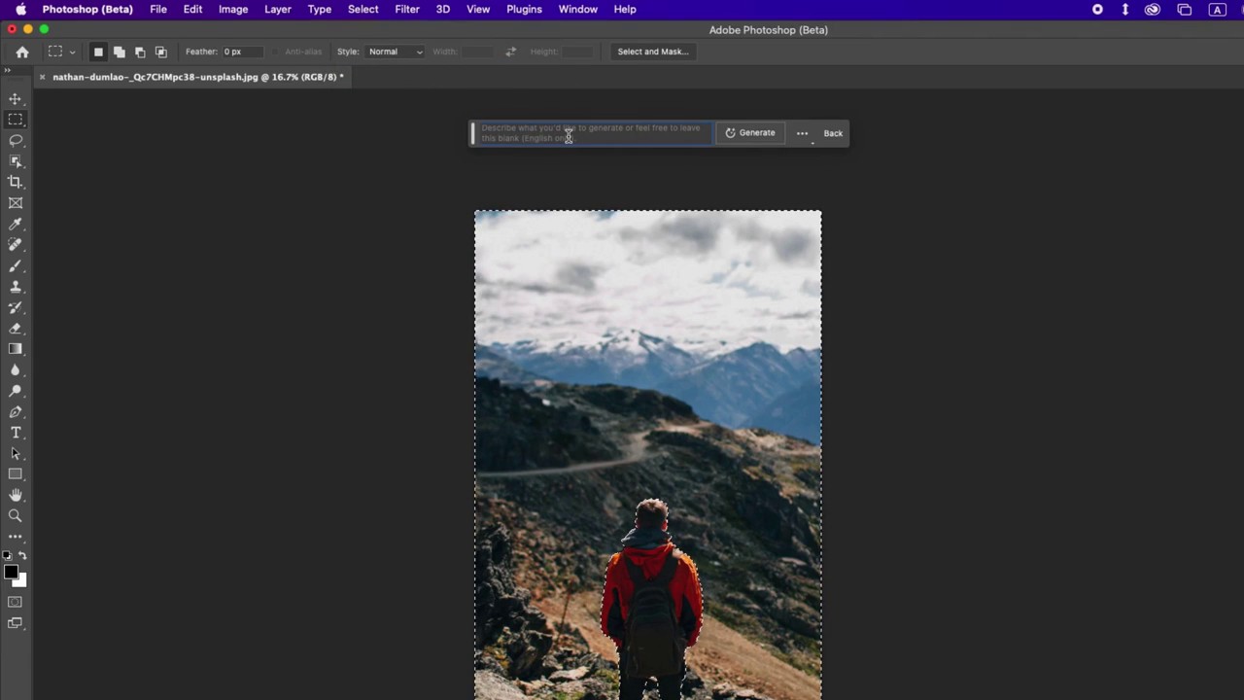
{"action": "type", "text": "desert oa"}
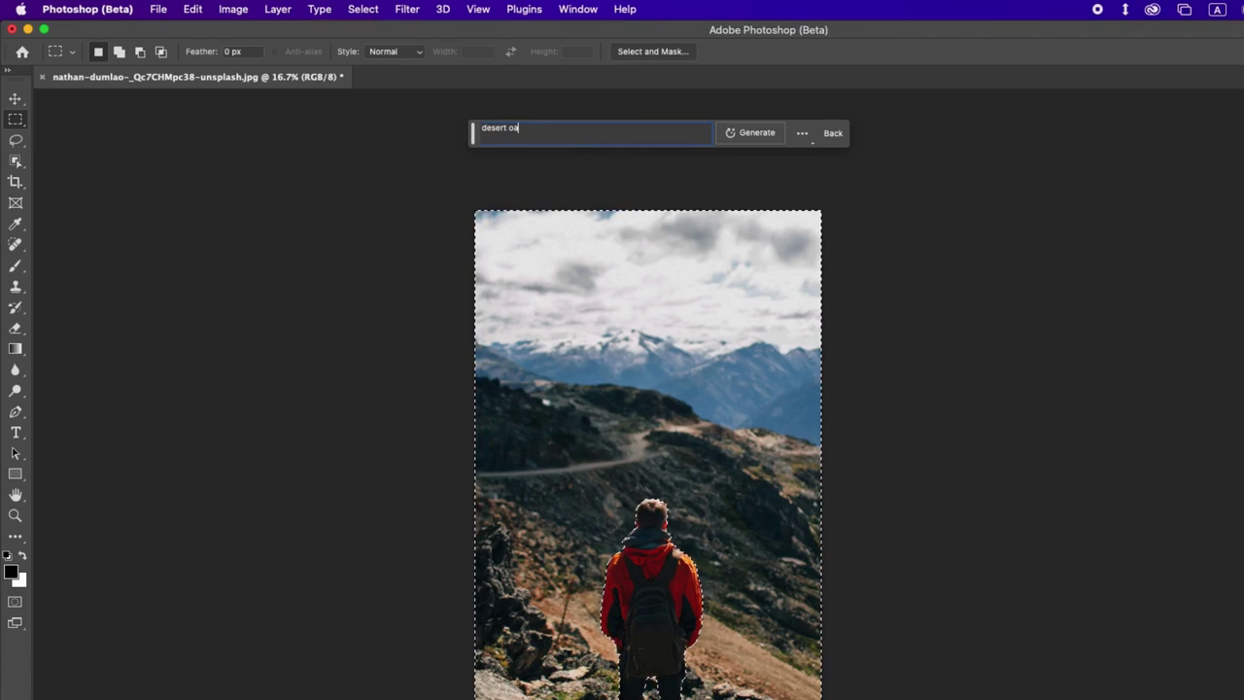
{"action": "key", "text": "Return"}
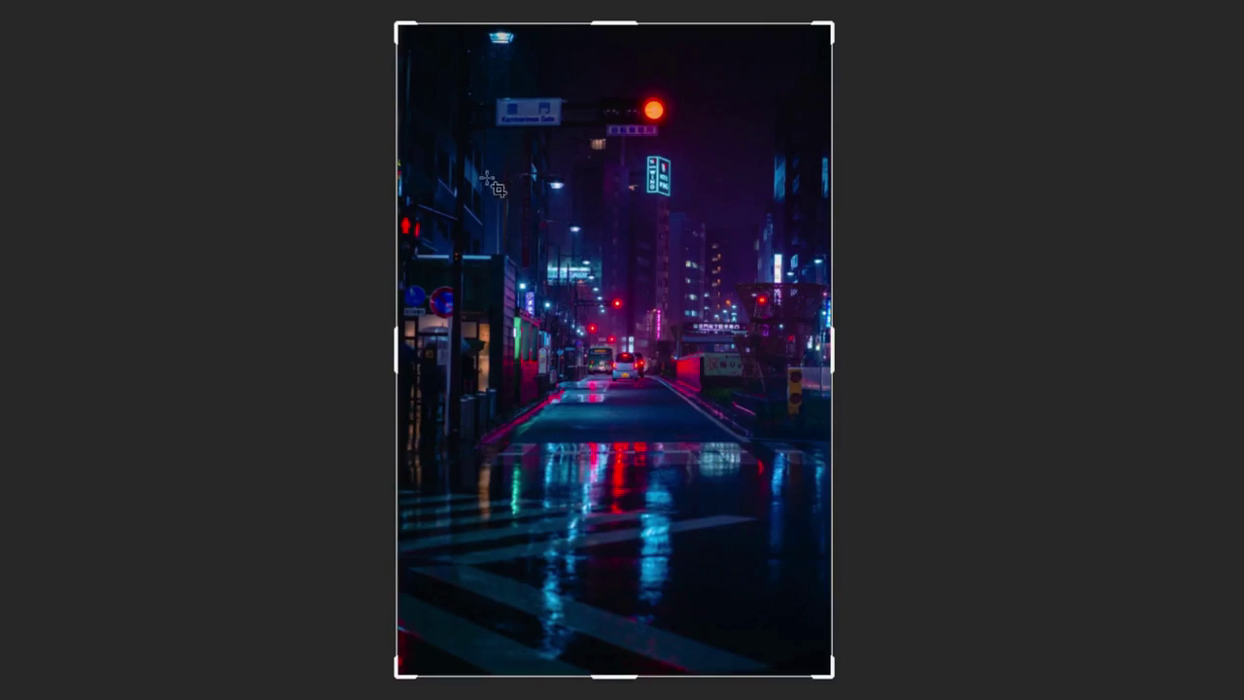
Step: Crop-extend the canvas left and right, then select the new left white strip
{"action": "left_click_drag", "start_coordinate": [402, 354], "coordinate": [287, 360]}
{"action": "left_click_drag", "start_coordinate": [944, 350], "coordinate": [1042, 349]}
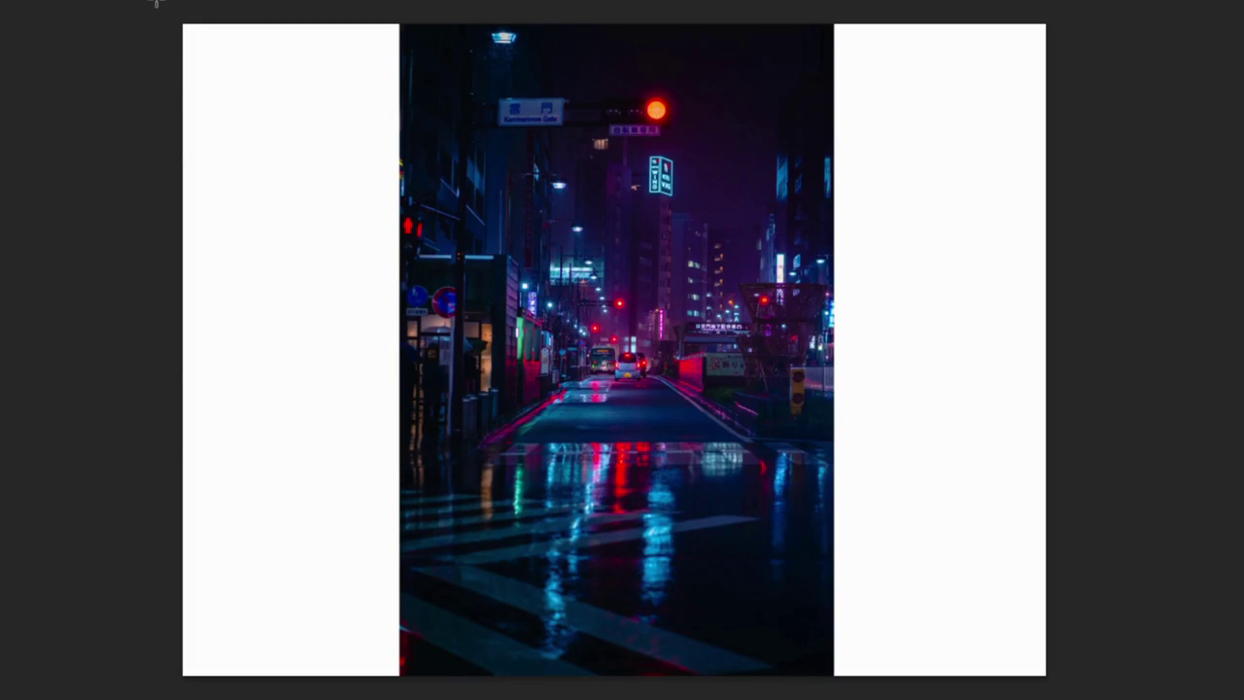
{"action": "left_click_drag", "start_coordinate": [183, 25], "coordinate": [458, 674]}
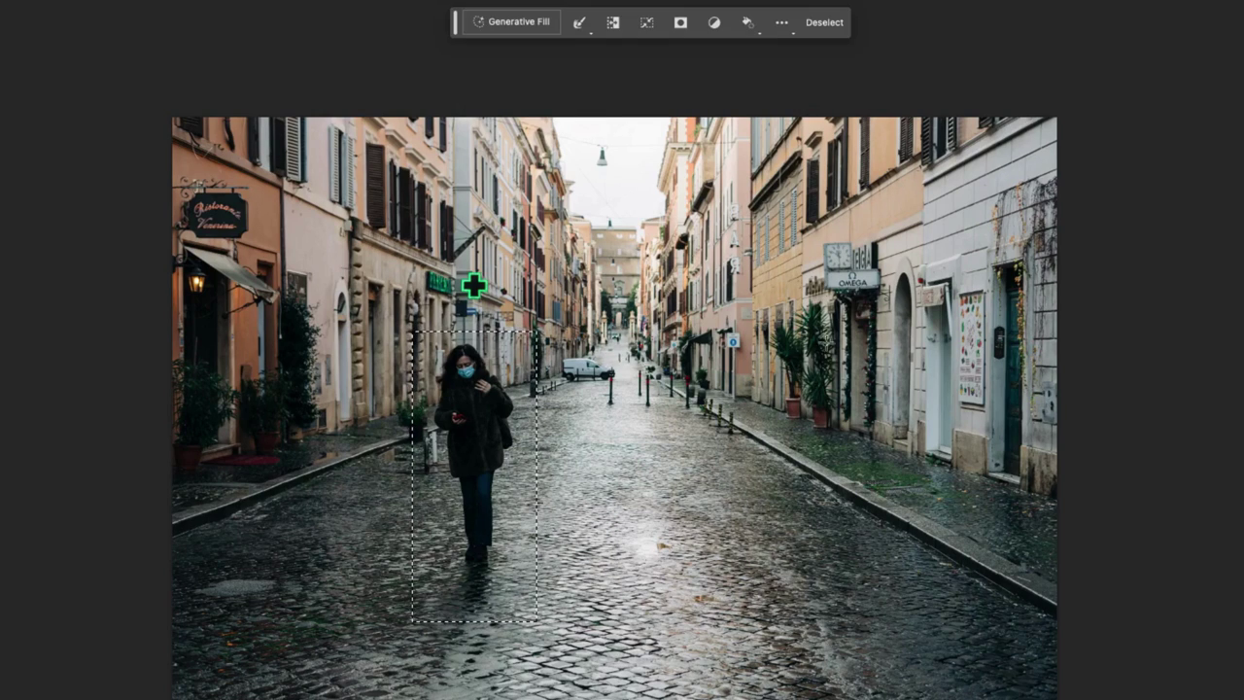
Step: Erase the masked woman from the street with a prompt-less Generative Fill
{"action": "left_click", "coordinate": [533, 27]}
{"action": "left_click", "coordinate": [757, 21]}
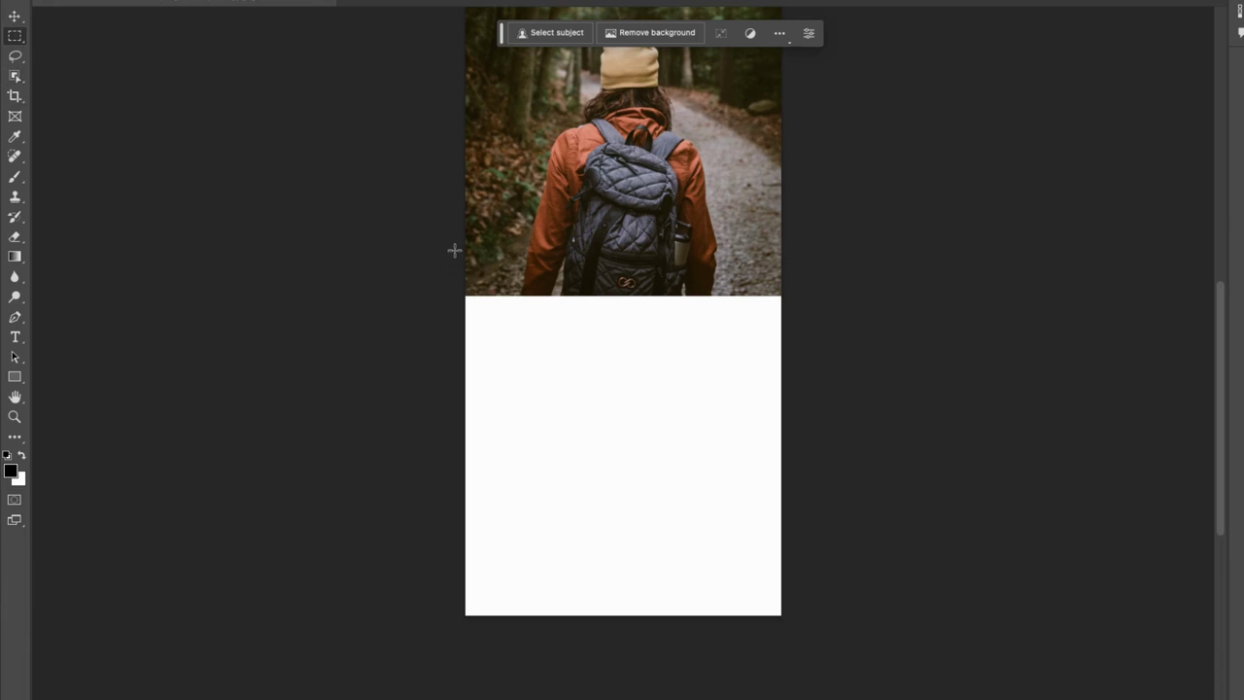
Step: Select the white lower area plus the photo's bottom edge and generate with no prompt
{"action": "left_click_drag", "start_coordinate": [454, 248], "coordinate": [817, 649]}
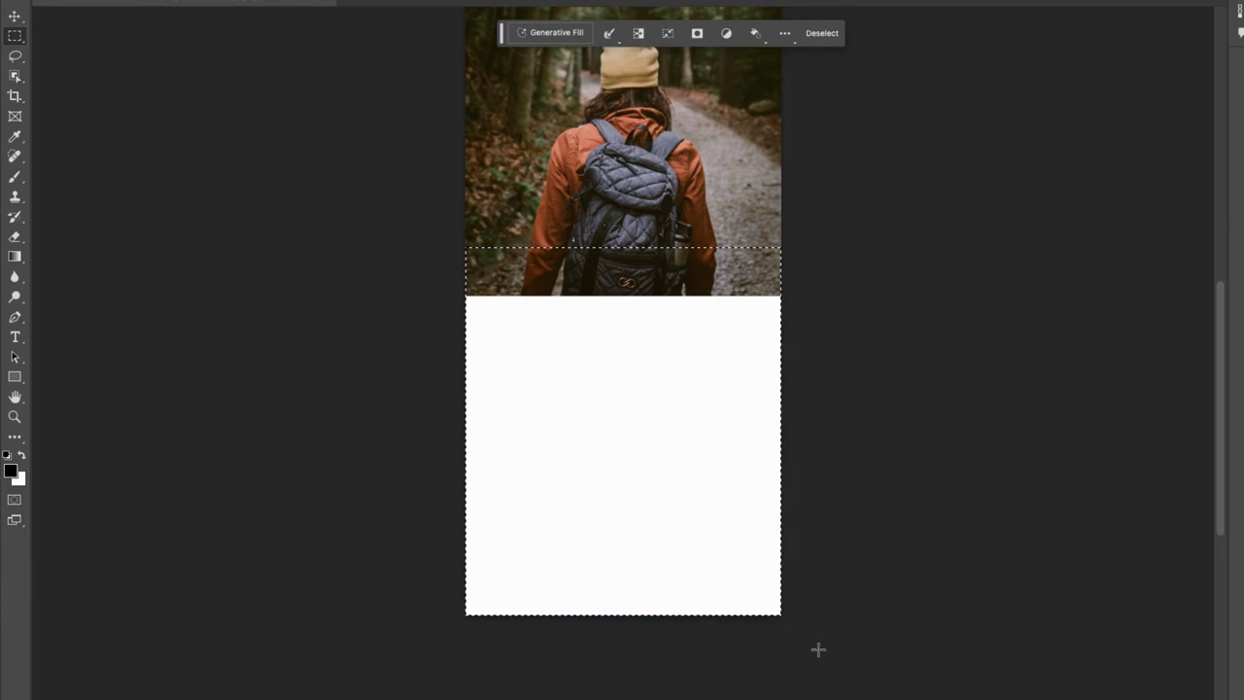
{"action": "left_click", "coordinate": [563, 35]}
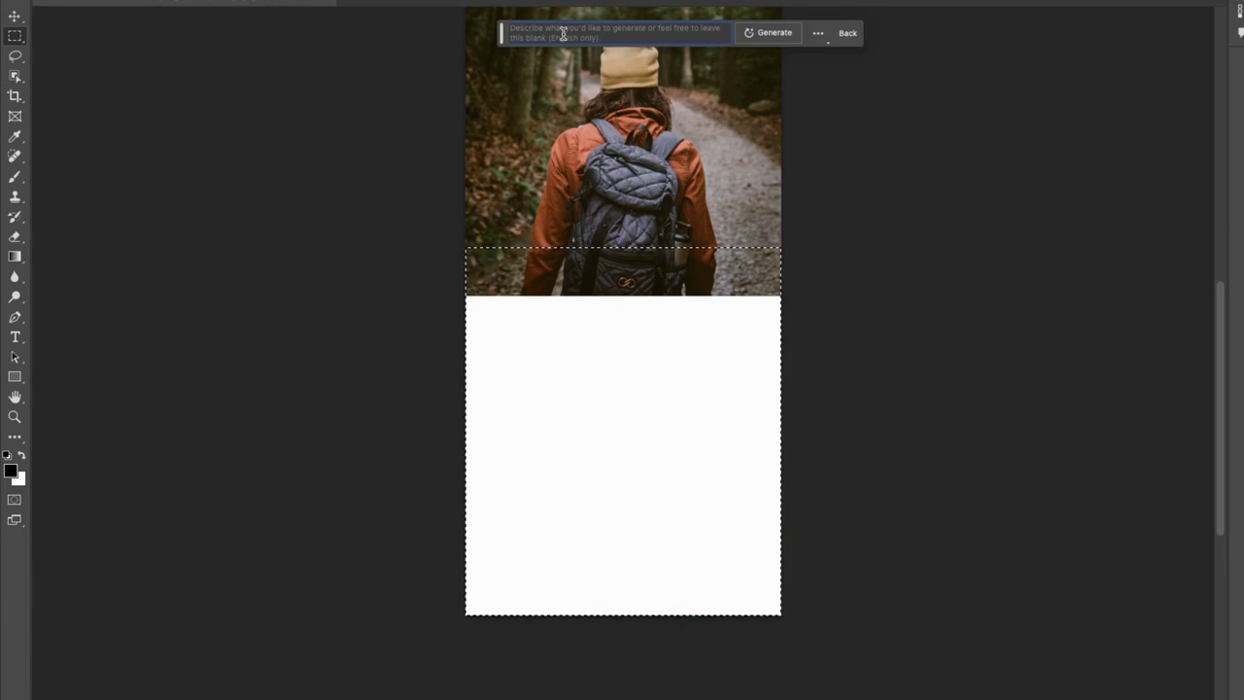
{"action": "left_click", "coordinate": [767, 33]}
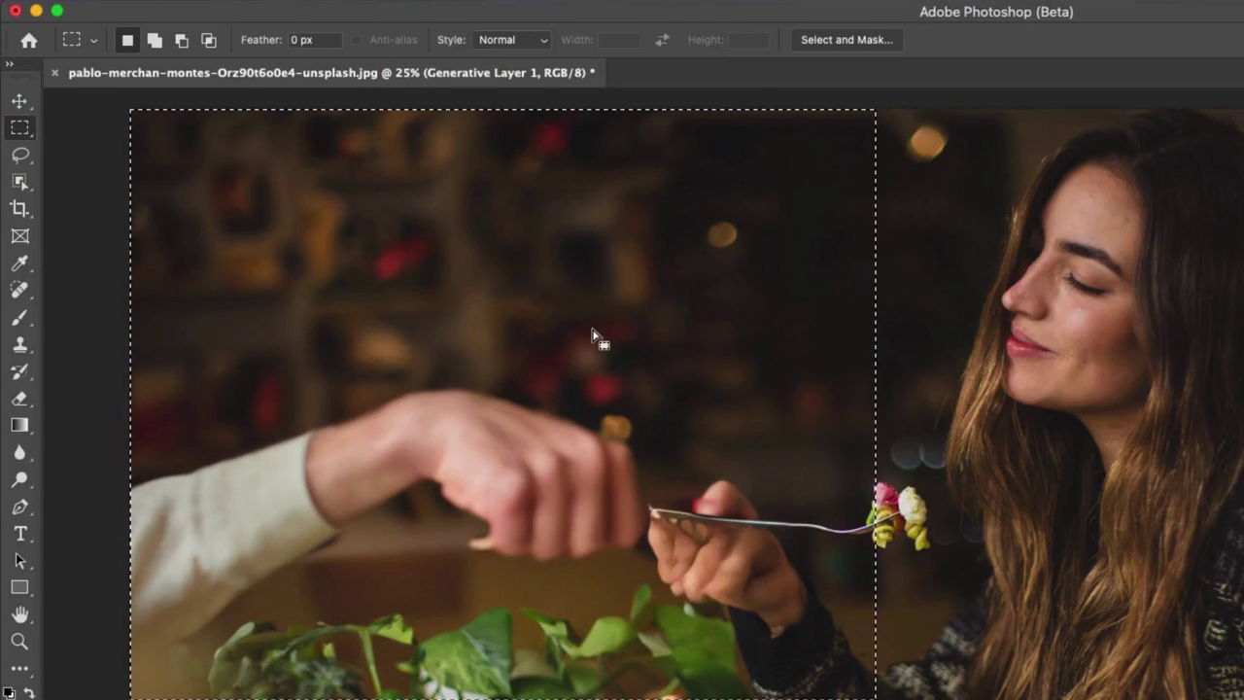
Step: Generative Fill the left side with 'ariana grande picking her nose', triggering a guidelines warning
{"action": "right_click", "coordinate": [595, 331]}
{"action": "left_click", "coordinate": [646, 690]}
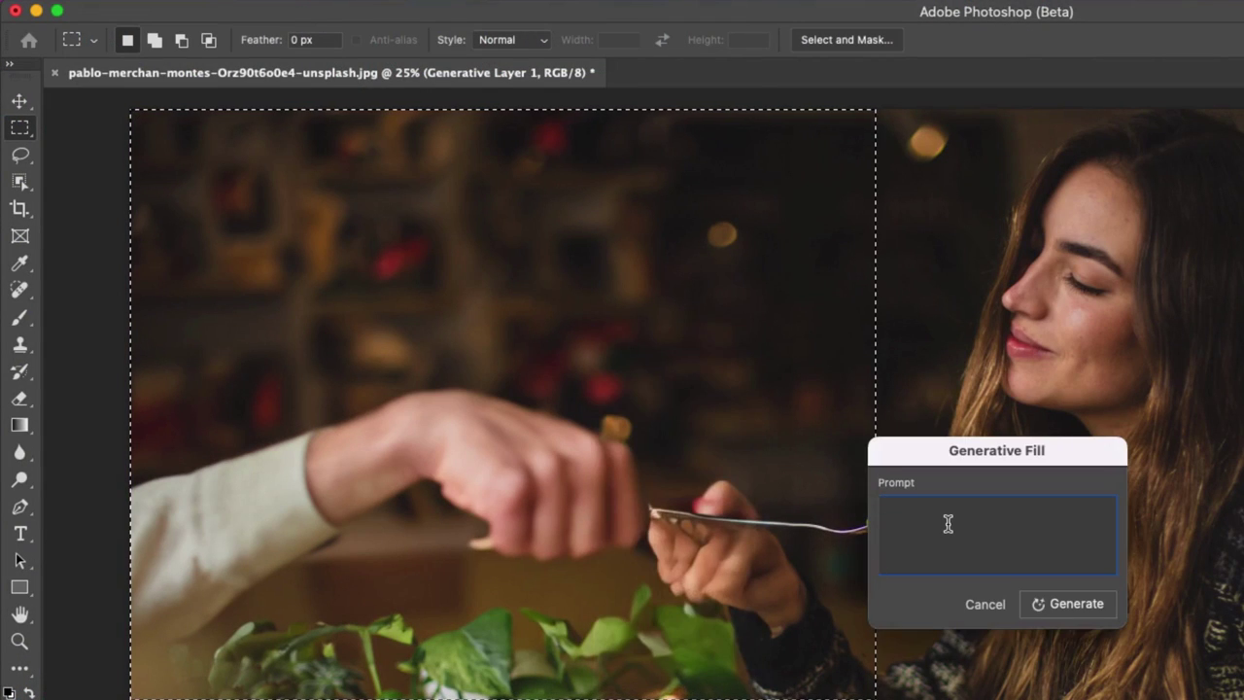
{"action": "type", "text": "ariana gran"}
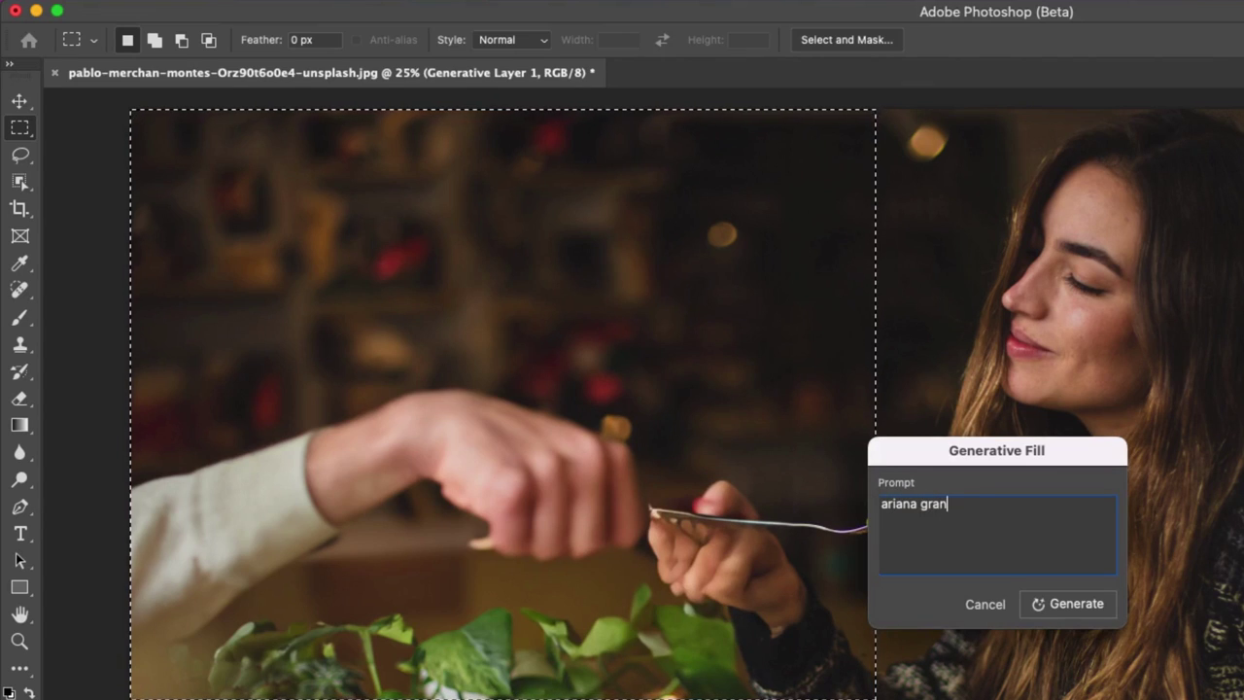
{"action": "type", "text": "de picking "}
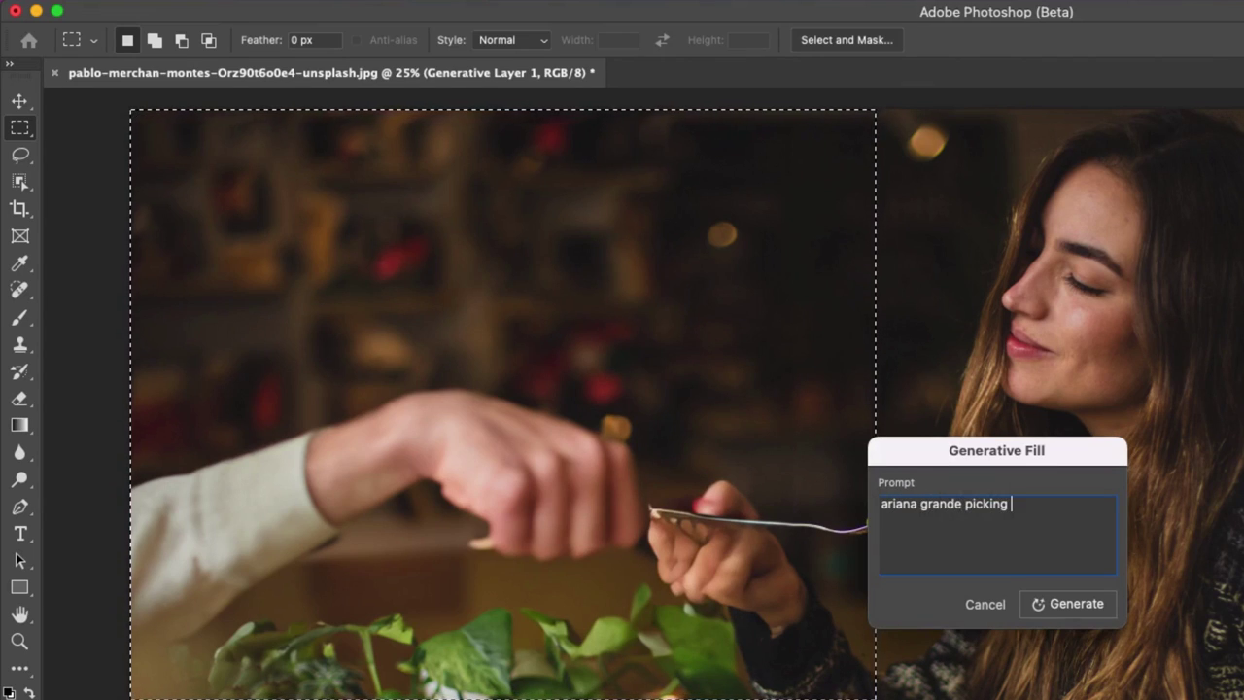
{"action": "type", "text": "her nose"}
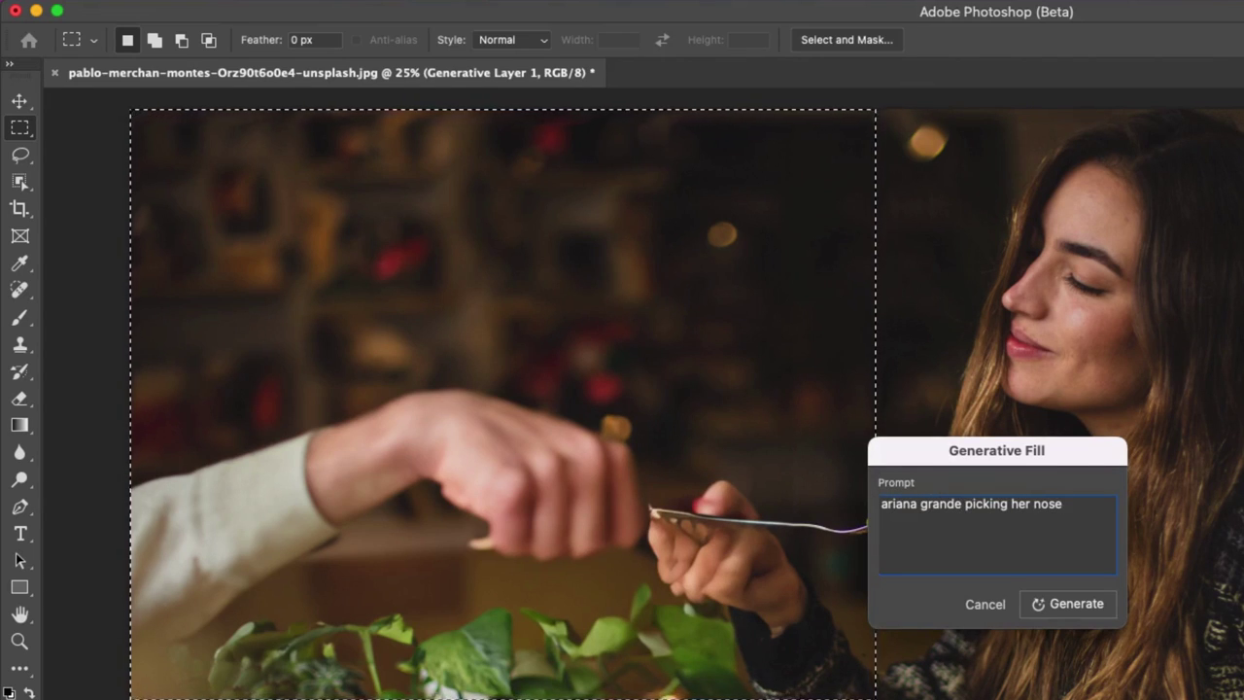
{"action": "left_click", "coordinate": [1086, 601]}
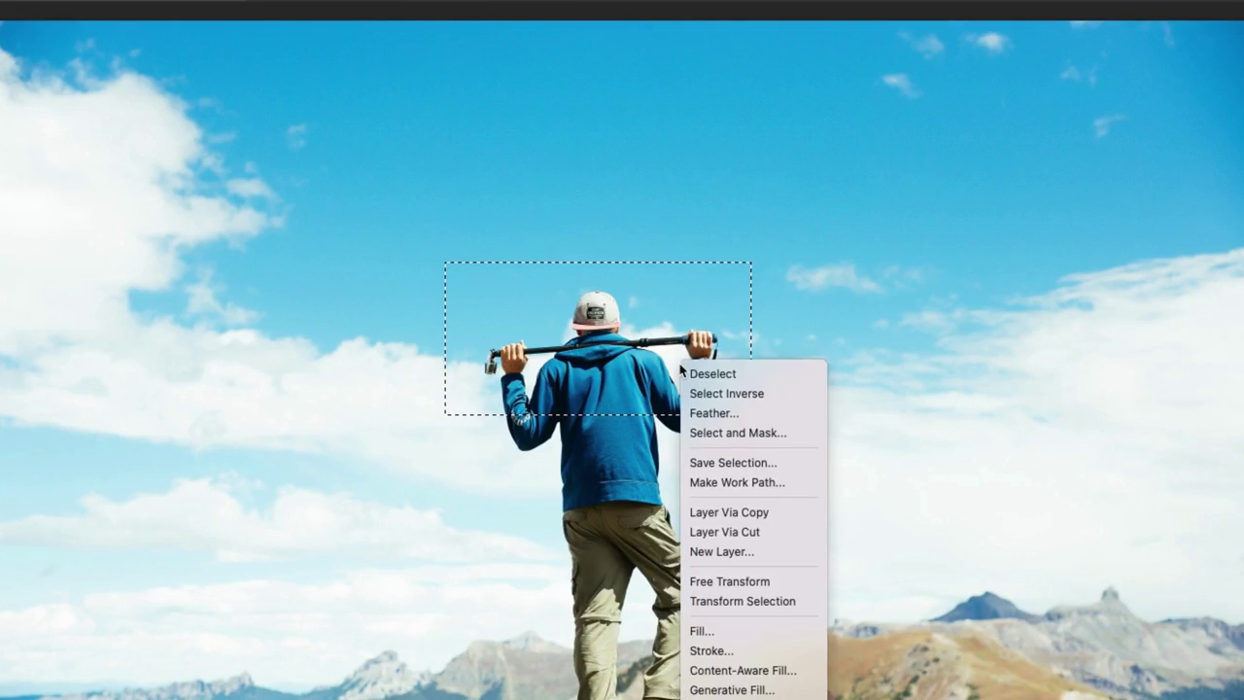
Step: Generative Fill the selected bar area with the prompt 'dual A7 guns'
{"action": "left_click", "coordinate": [710, 691]}
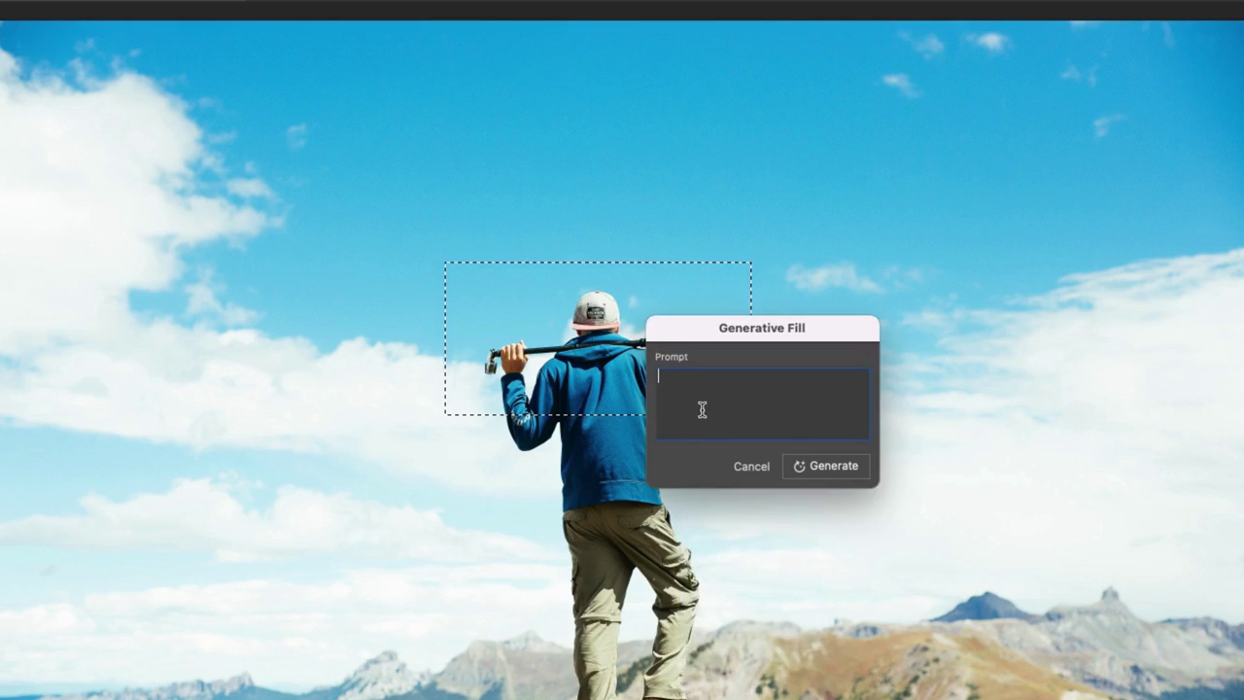
{"action": "type", "text": "dual A"}
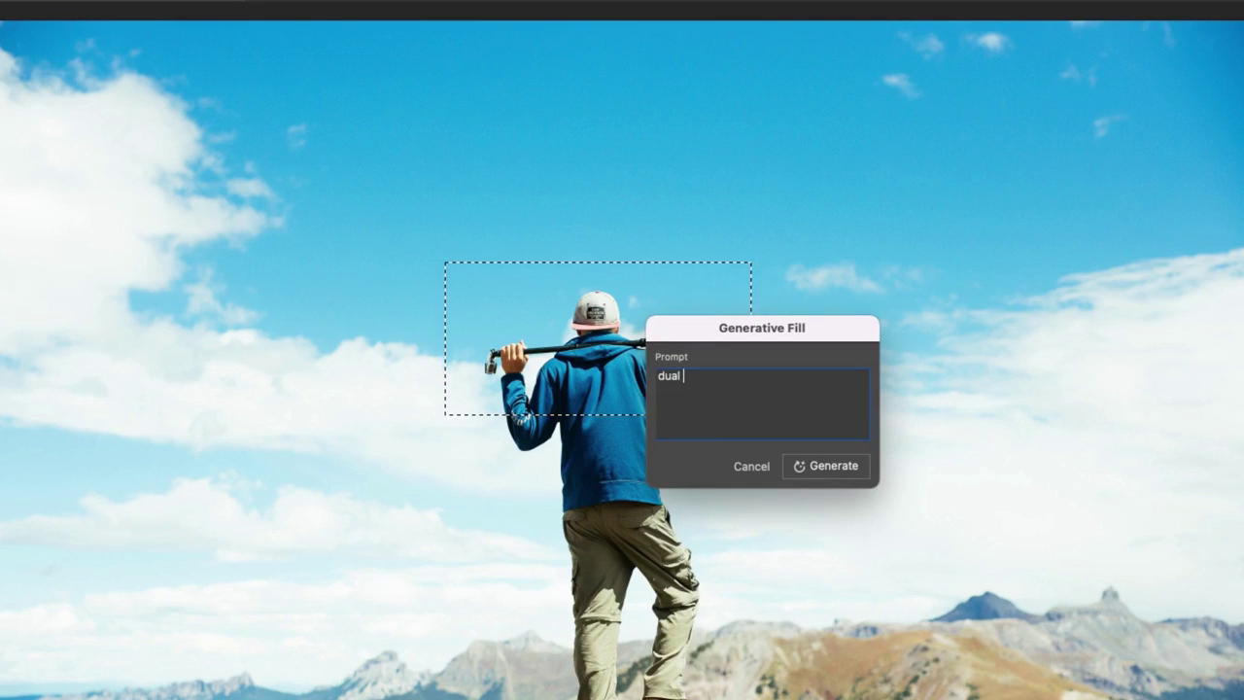
{"action": "type", "text": "7 "}
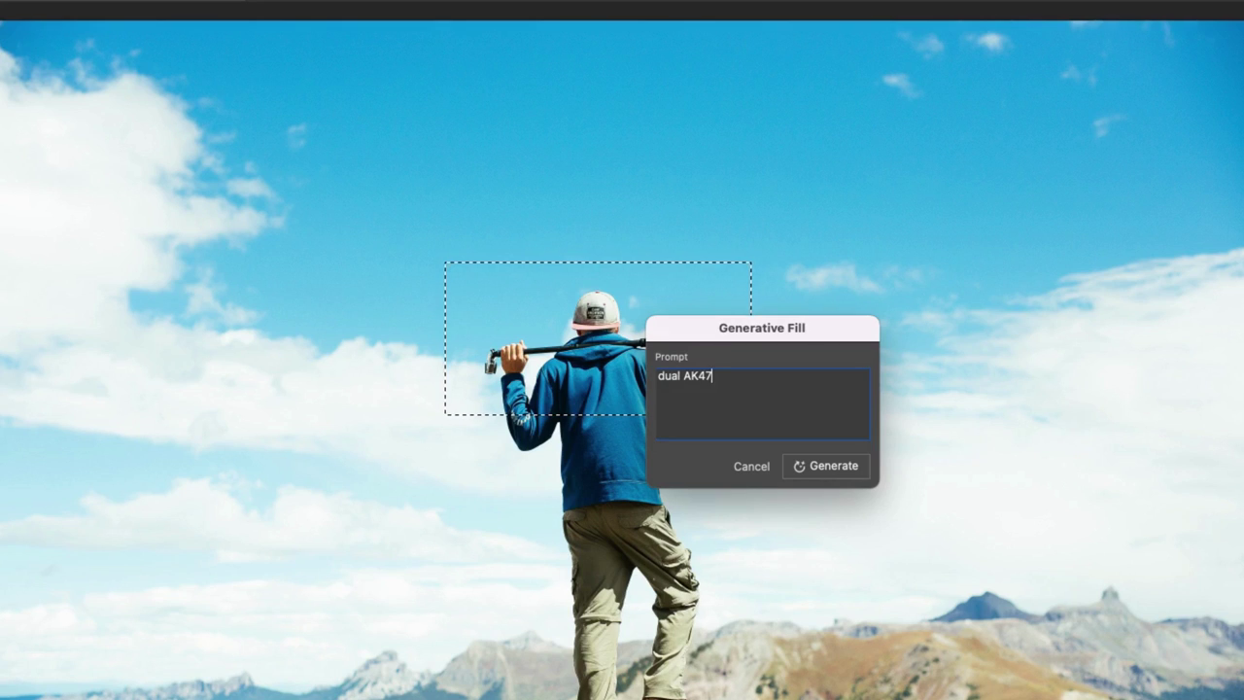
{"action": "type", "text": "guns"}
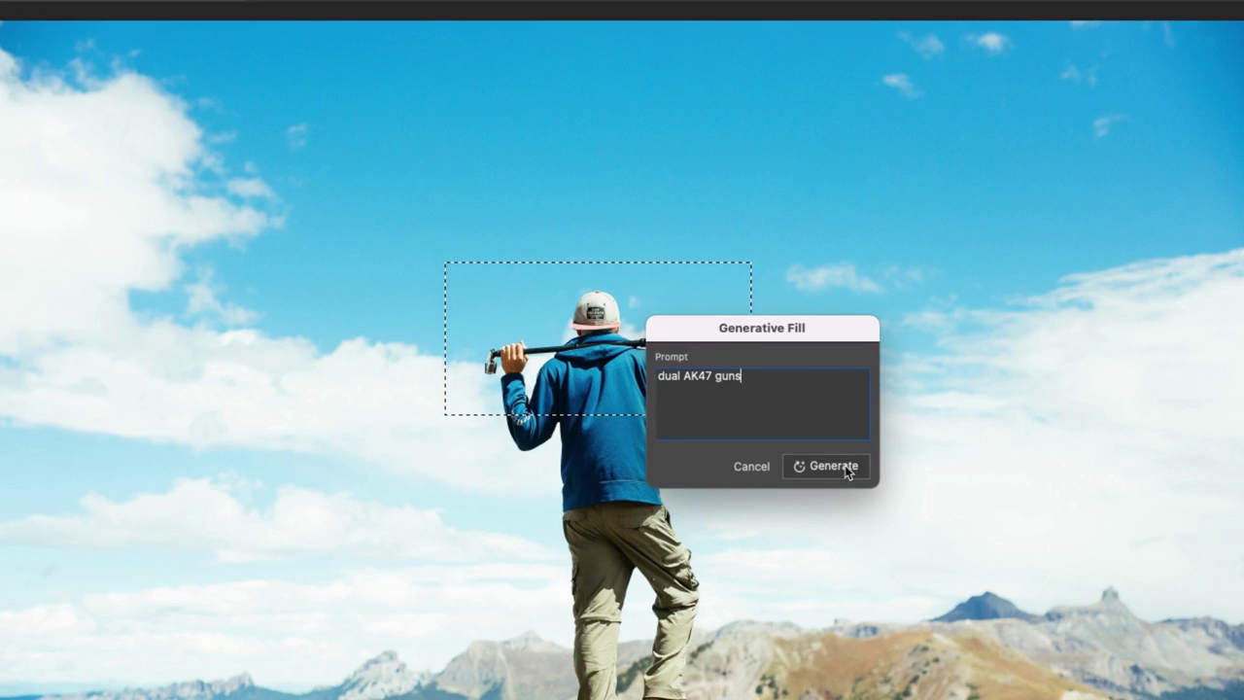
{"action": "left_click", "coordinate": [832, 465]}
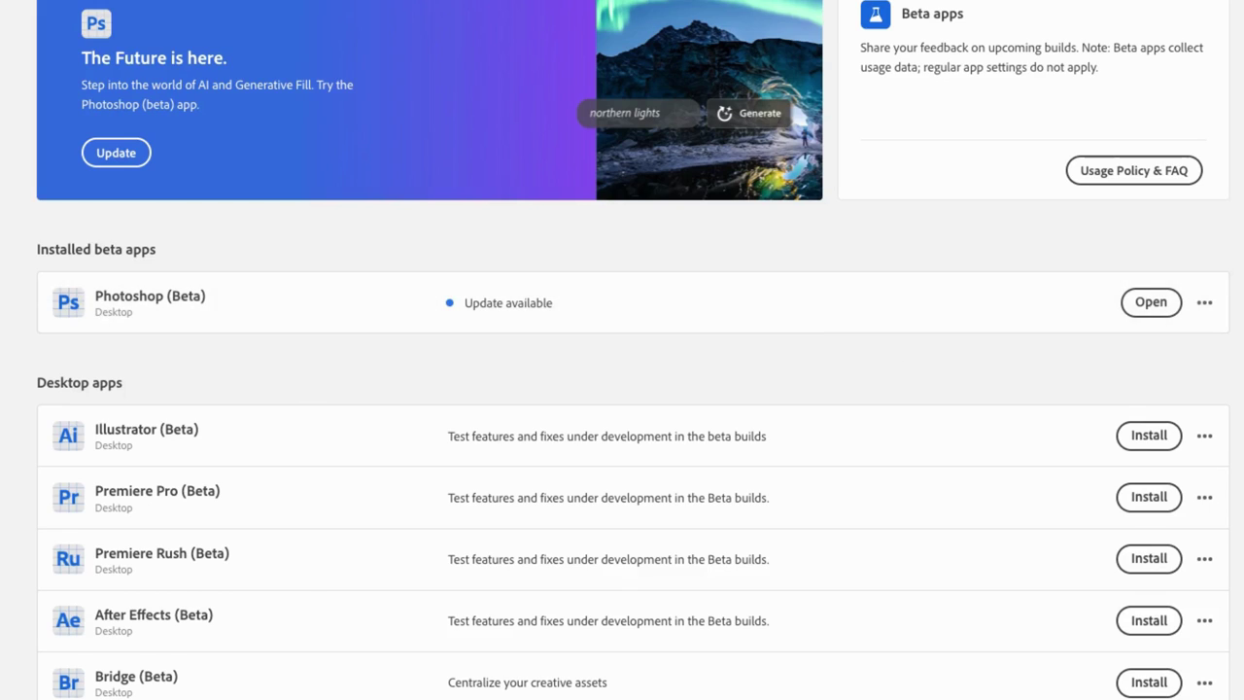
Step: Show and dismiss the more-options menu for Photoshop (Beta) in Creative Cloud
{"action": "left_click", "coordinate": [1201, 304]}
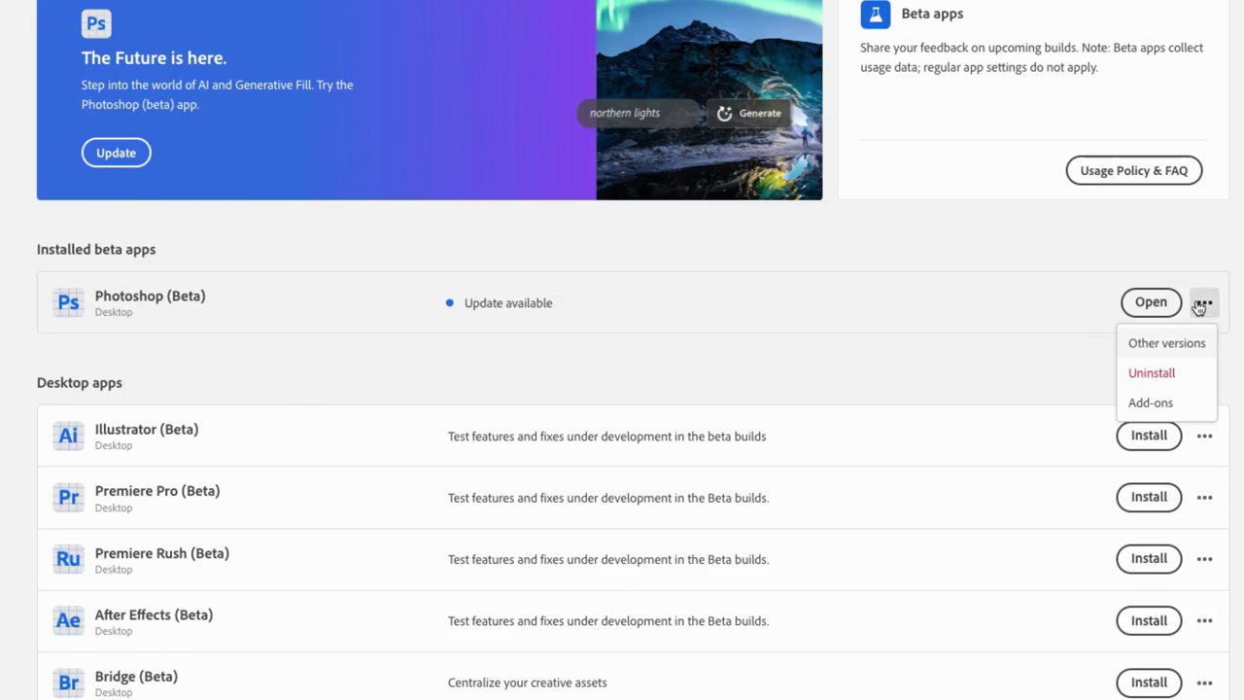
{"action": "left_click", "coordinate": [1201, 304]}
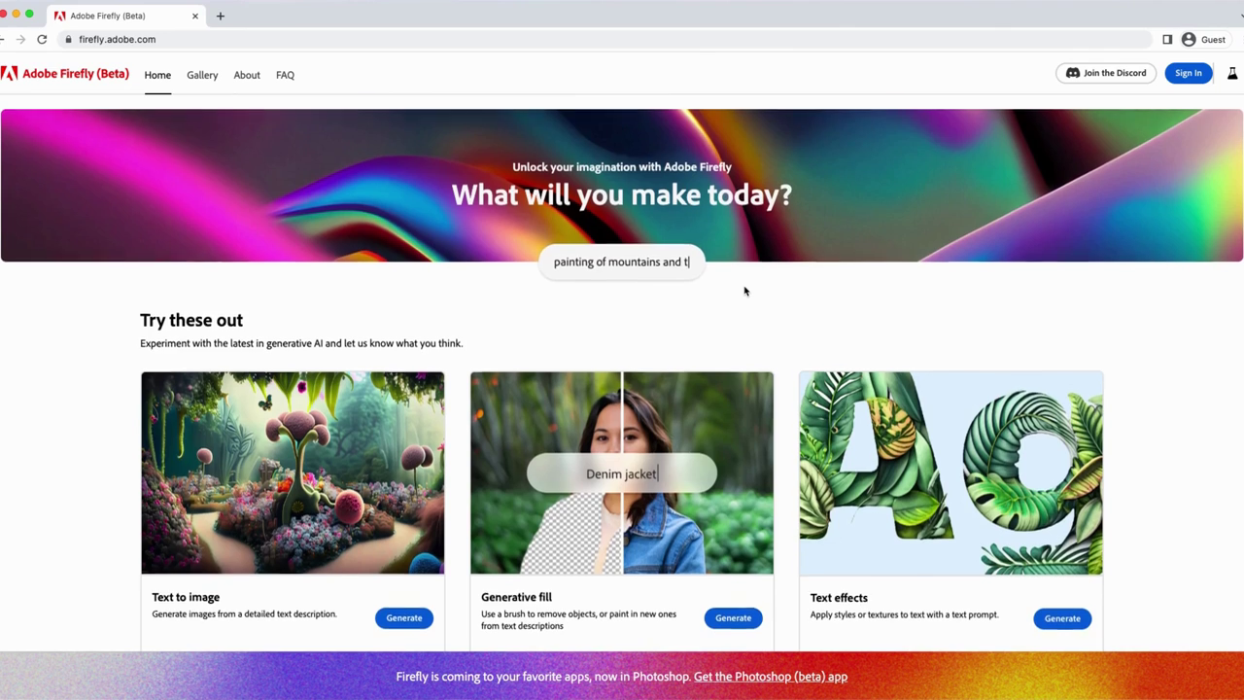
Step: Open Firefly's Generative fill on the sunset island image and view the cross-above-tree variation
{"action": "scroll", "coordinate": [744, 286], "scroll_direction": "down", "scroll_amount": 5}
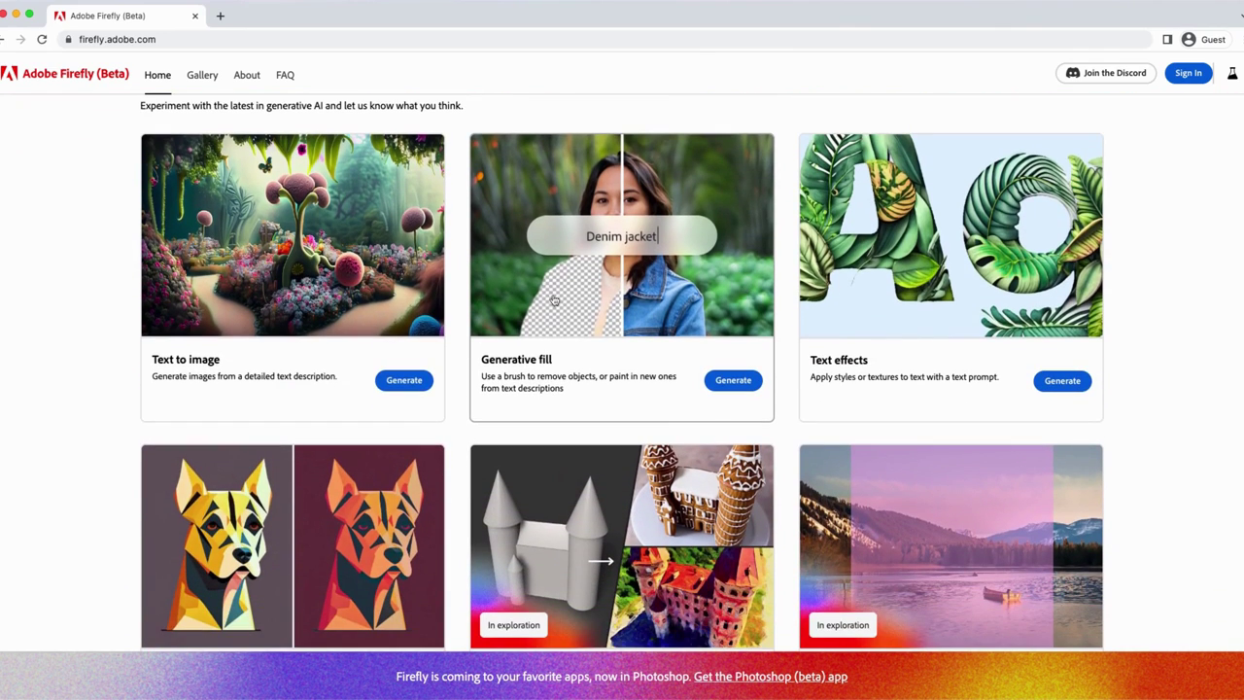
{"action": "left_click", "coordinate": [732, 380]}
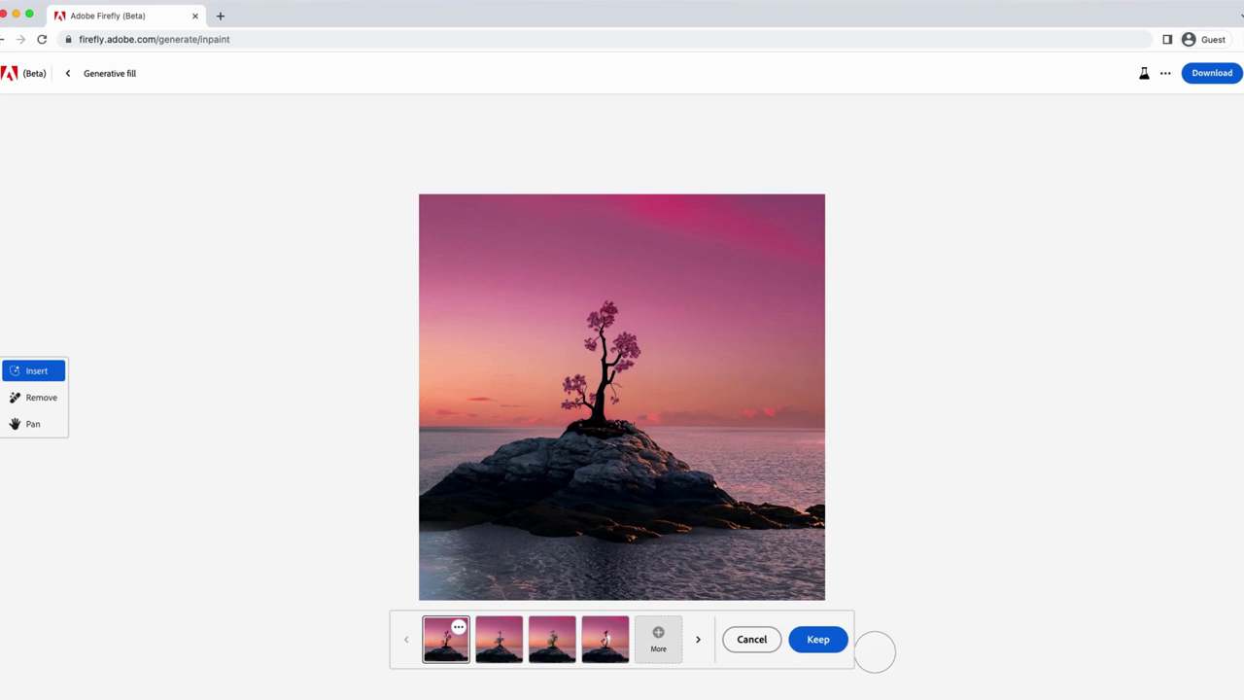
{"action": "left_click", "coordinate": [502, 641]}
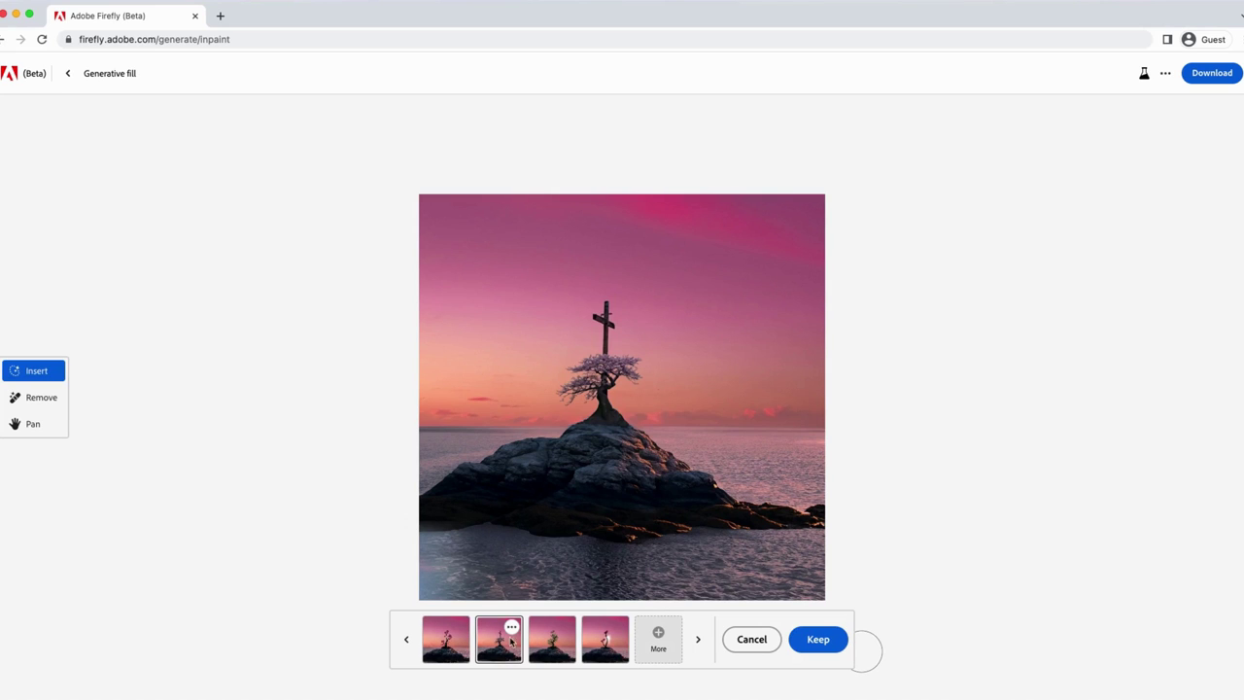